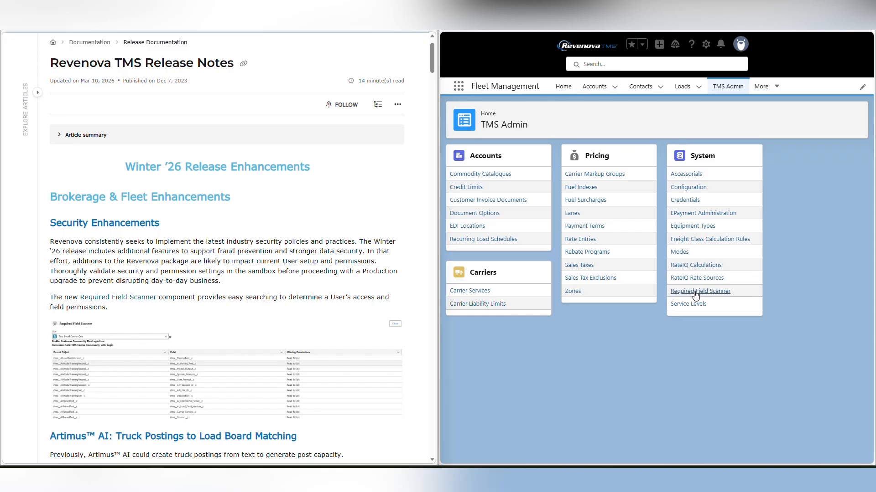
Step: Open the Required Field Scanner and check the administrator user's access by looking up that person's name
{"action": "left_click", "coordinate": [695, 295]}
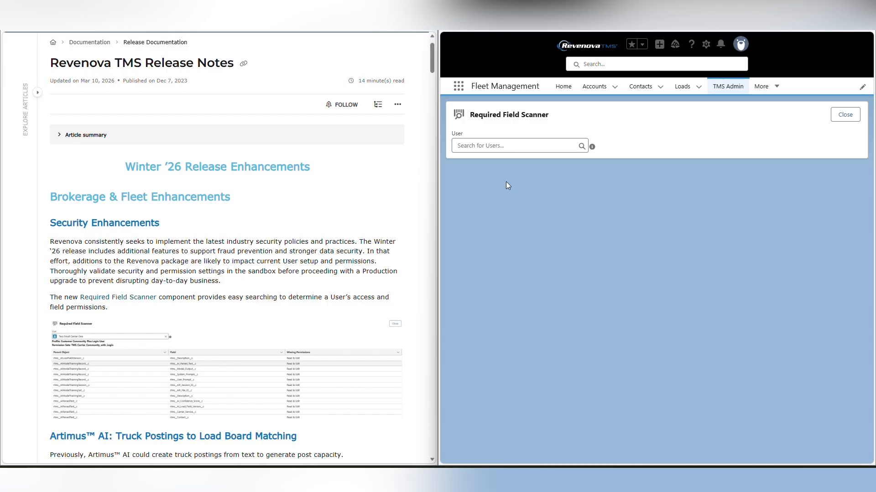
{"action": "left_click", "coordinate": [554, 145]}
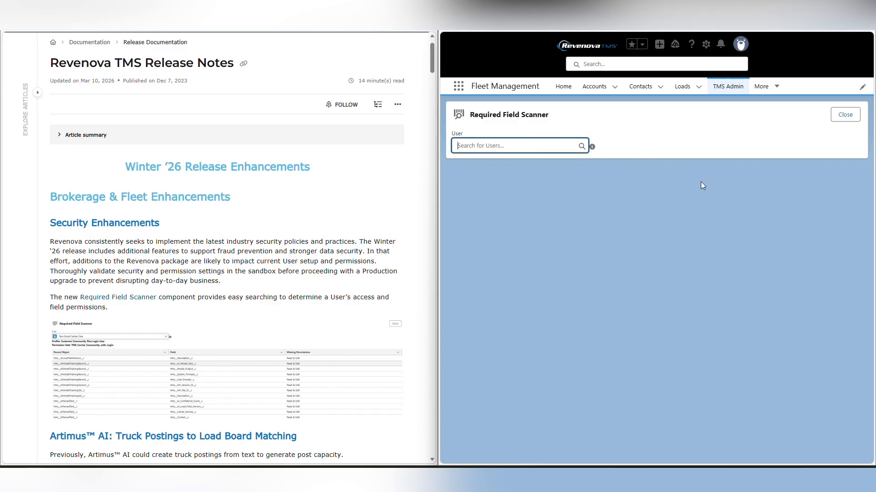
{"action": "type", "text": "user"}
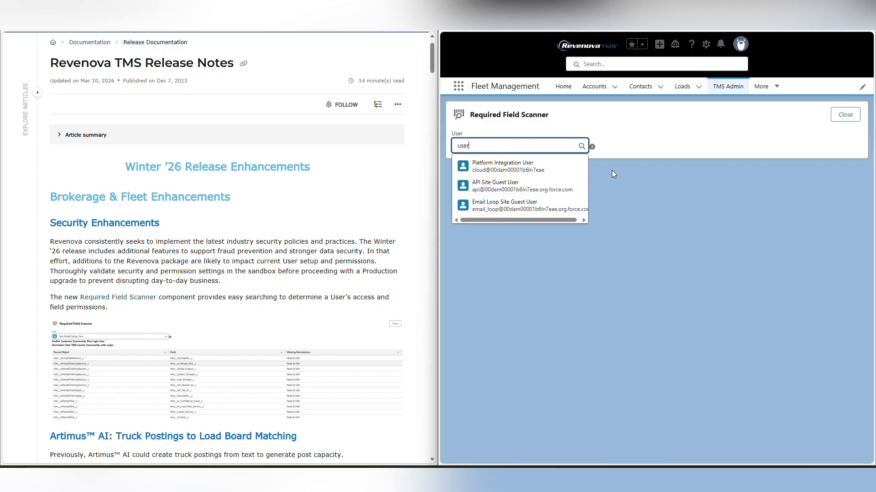
{"action": "key", "text": "BackSpace"}
{"action": "key", "text": "BackSpace"}
{"action": "type", "text": "dave"}
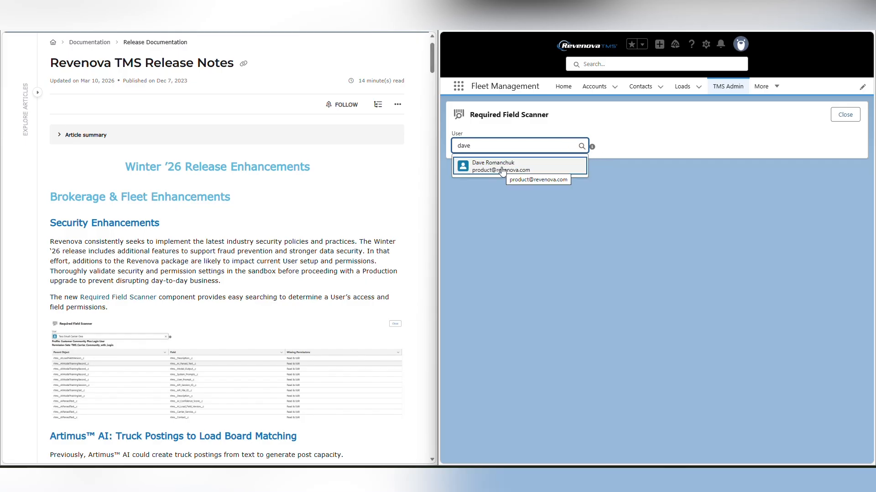
{"action": "left_click", "coordinate": [497, 173]}
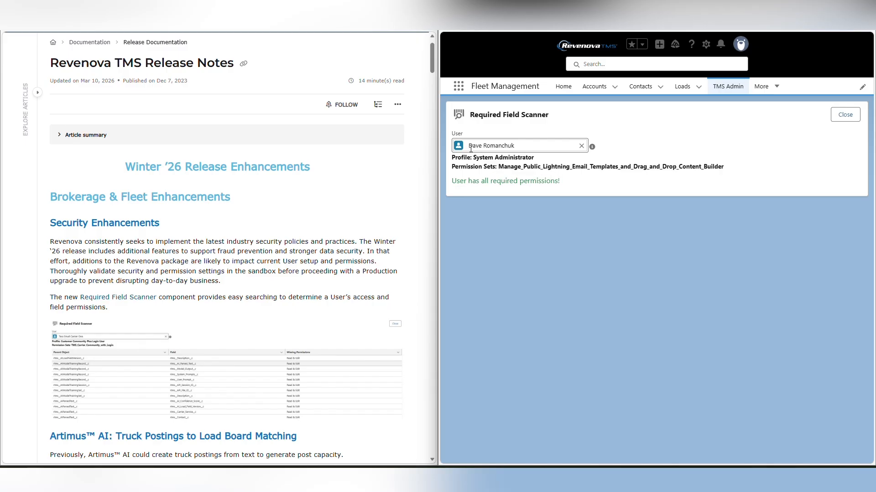
Step: Scan the Chatter Expert user instead and review the listed fields with missing permissions
{"action": "left_click_drag", "start_coordinate": [473, 157], "coordinate": [535, 159]}
{"action": "left_click", "coordinate": [550, 166]}
{"action": "left_click", "coordinate": [581, 146]}
{"action": "type", "text": "chatter"}
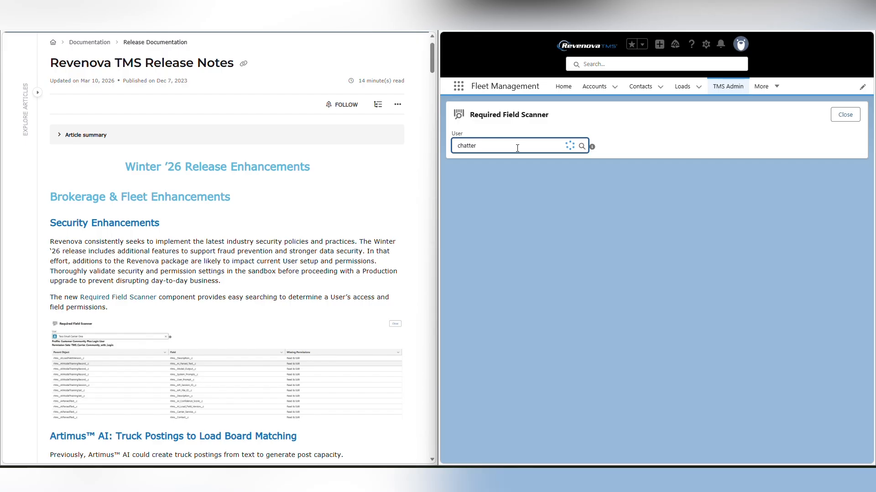
{"action": "left_click", "coordinate": [507, 171]}
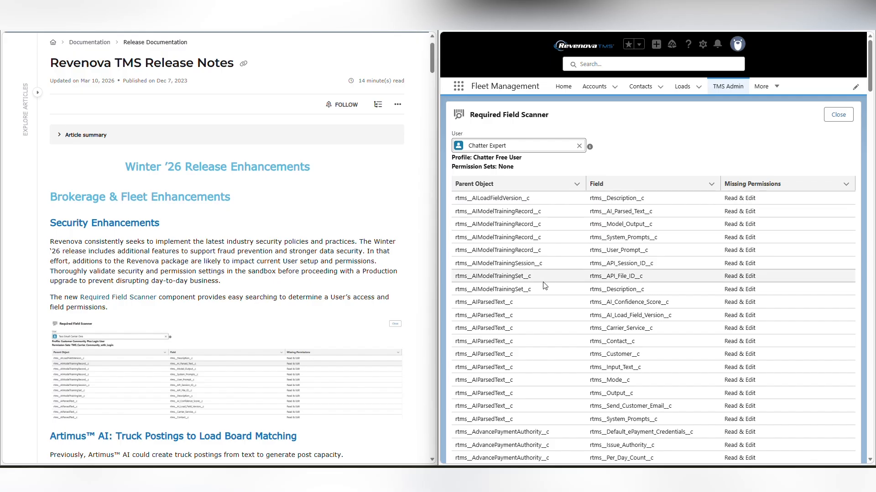
{"action": "scroll", "coordinate": [538, 292], "scroll_direction": "down", "scroll_amount": 1}
{"action": "scroll", "coordinate": [539, 296], "scroll_direction": "down", "scroll_amount": 7}
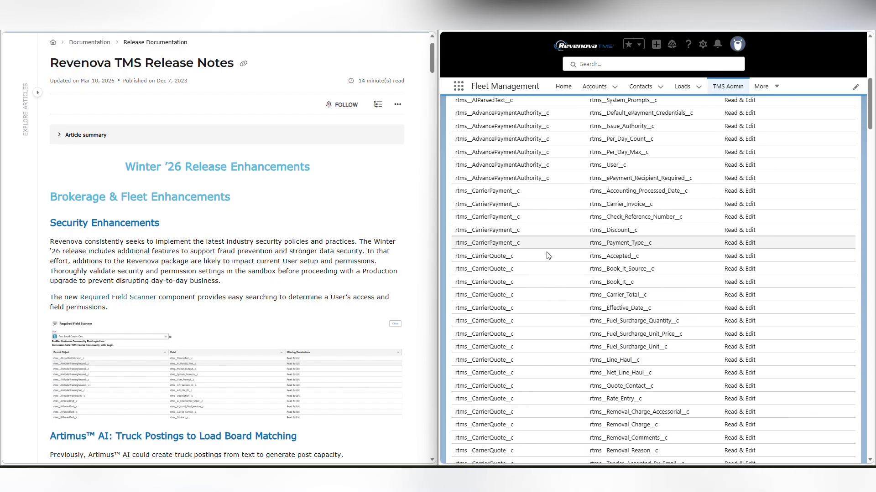
{"action": "scroll", "coordinate": [546, 261], "scroll_direction": "down", "scroll_amount": 1}
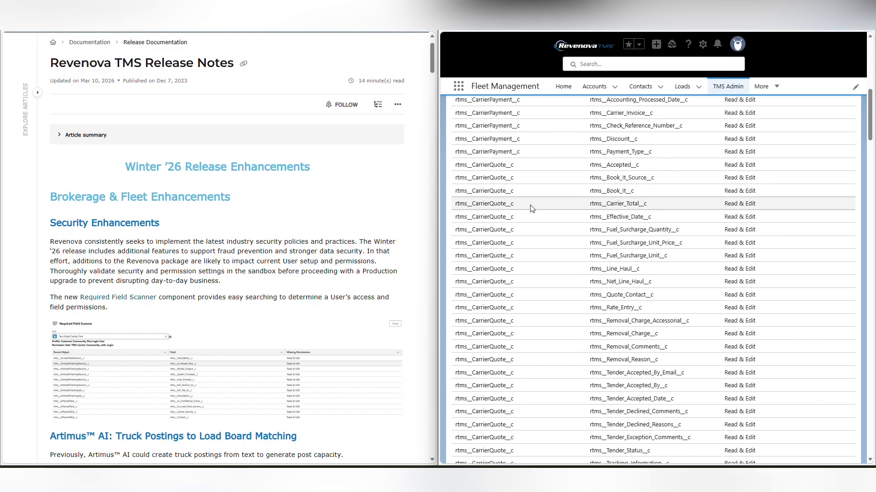
{"action": "scroll", "coordinate": [540, 244], "scroll_direction": "down", "scroll_amount": 5}
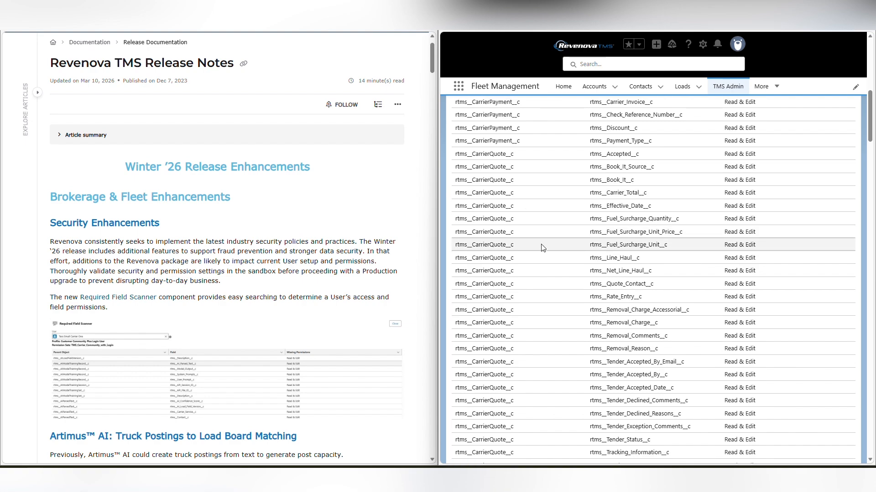
{"action": "scroll", "coordinate": [542, 245], "scroll_direction": "down", "scroll_amount": 3}
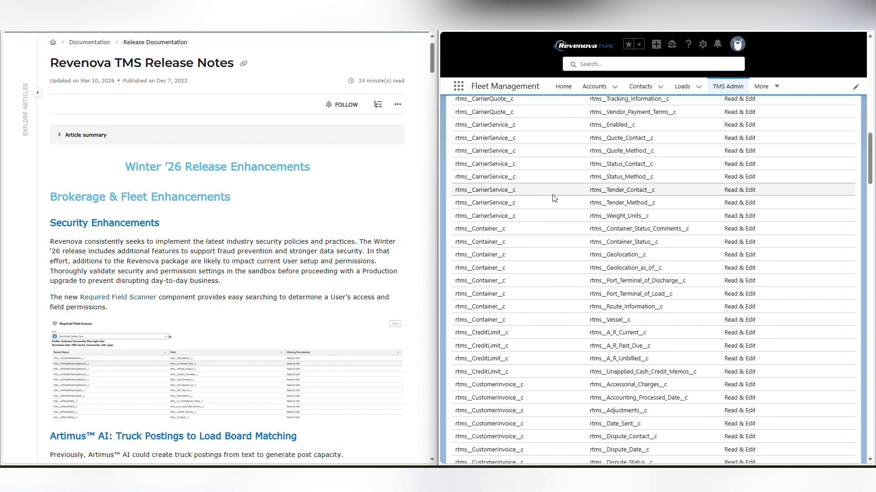
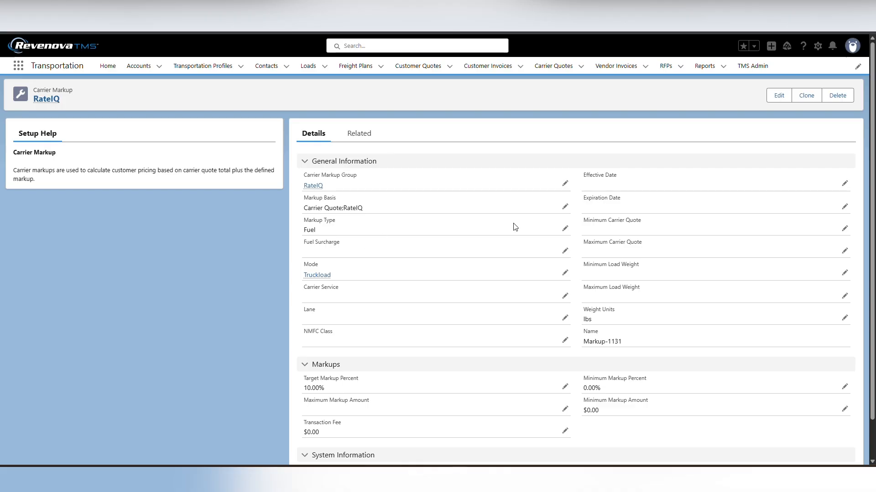
Step: Take Carrier Quote out of the RateIQ fuel markup's chosen Markup Basis, add it back, and save the record
{"action": "left_click", "coordinate": [565, 208]}
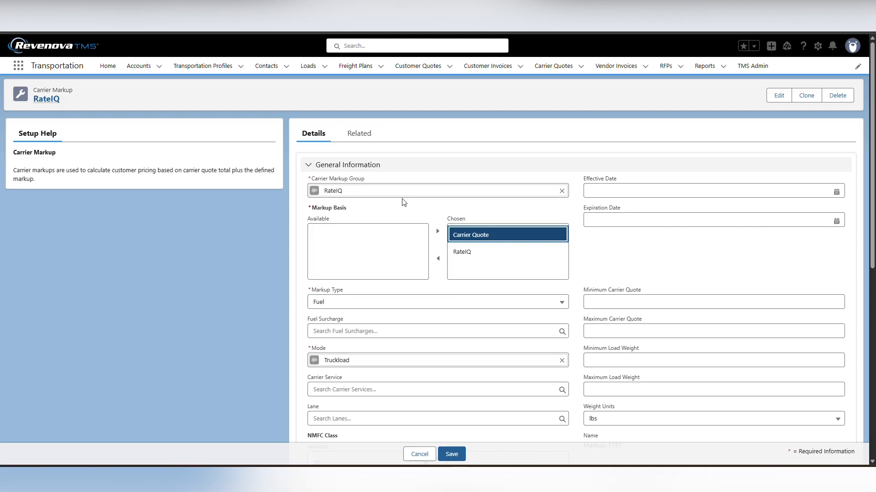
{"action": "left_click", "coordinate": [437, 260]}
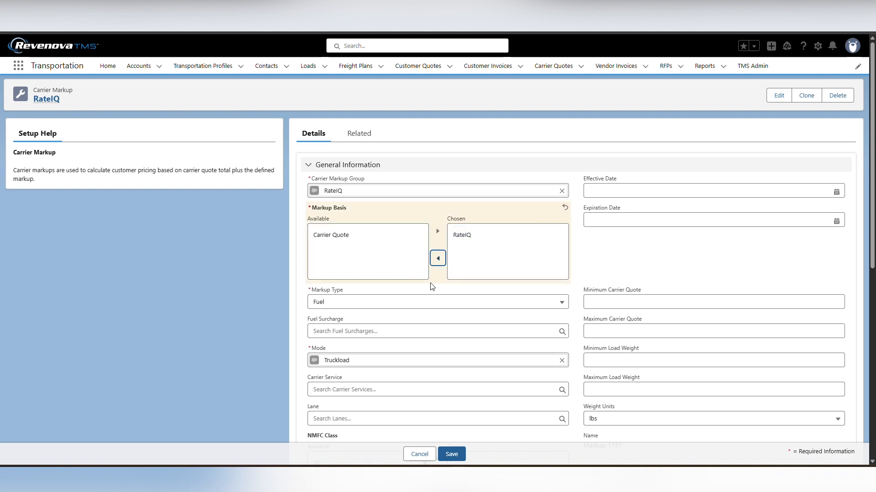
{"action": "left_click", "coordinate": [361, 241]}
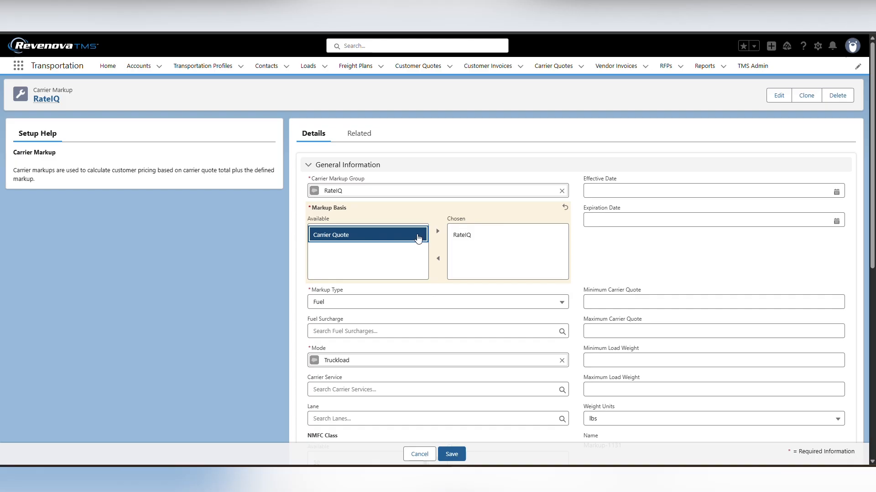
{"action": "left_click", "coordinate": [437, 231]}
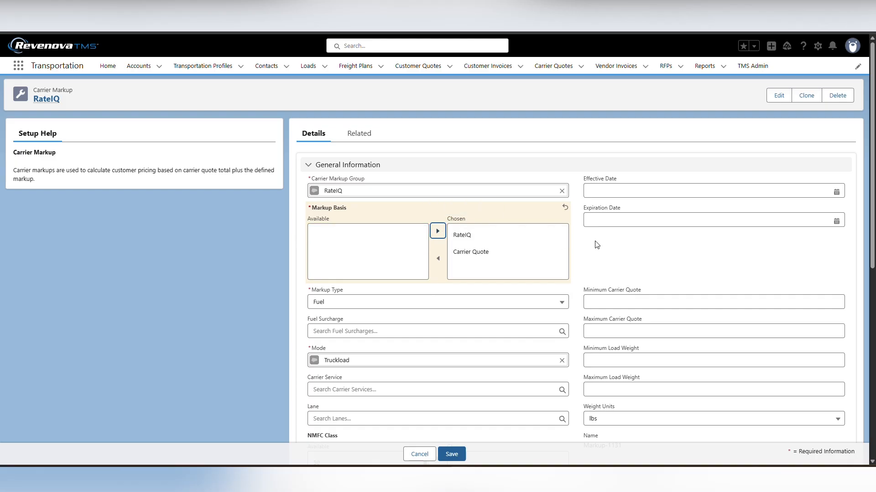
{"action": "left_click", "coordinate": [452, 454]}
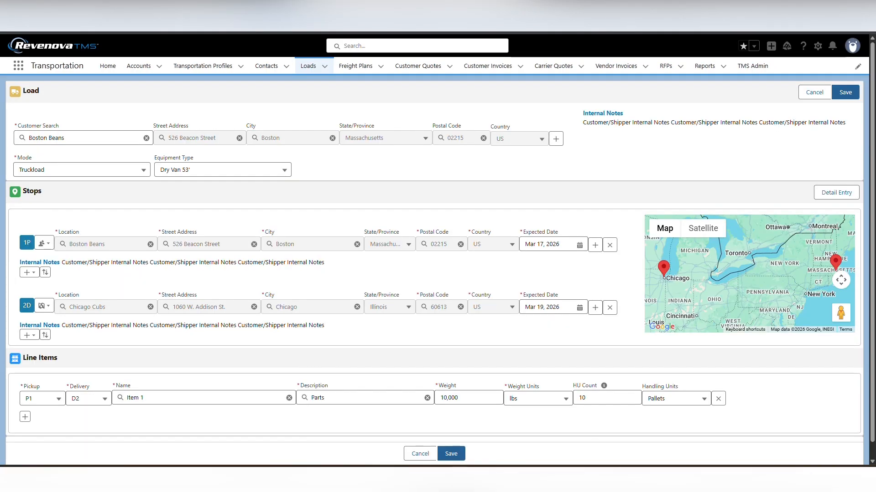
Step: Save the Boston Beans truckload load with its Boston pickup, Chicago delivery and single line item
{"action": "scroll", "coordinate": [433, 278], "scroll_direction": "down", "scroll_amount": 1}
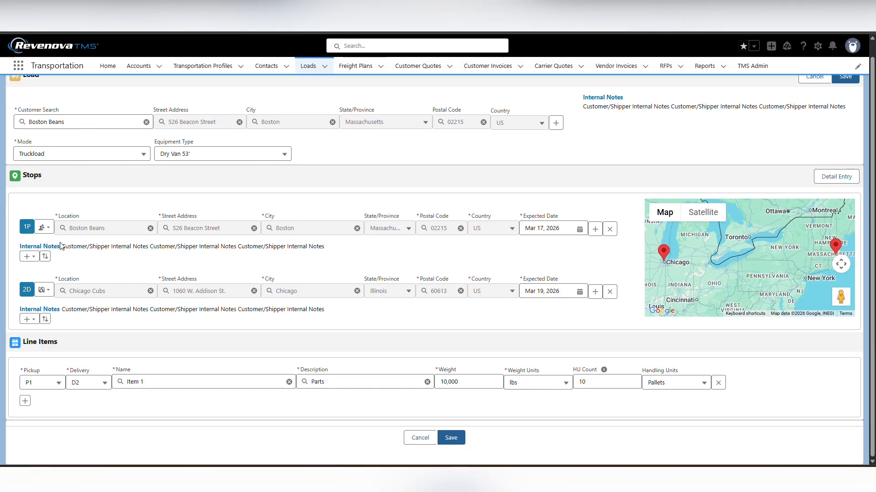
{"action": "left_click", "coordinate": [450, 437]}
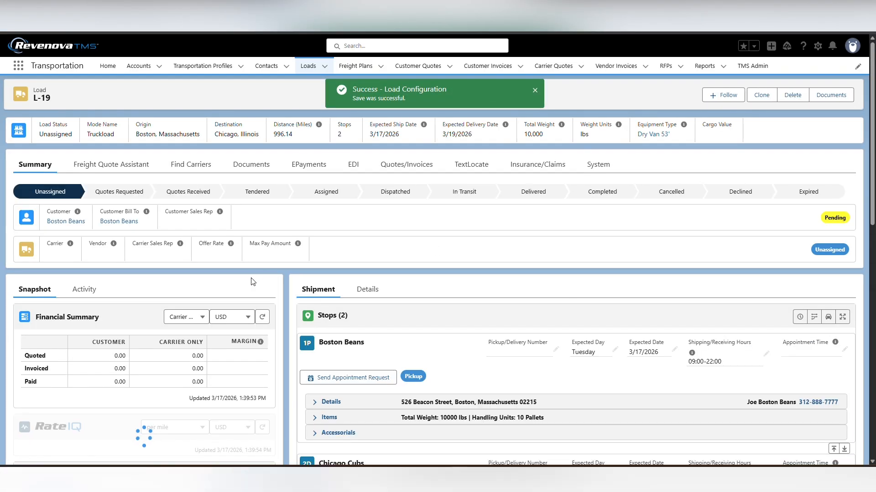
Step: Expand the RateIQ Truckload Rate Calculation on the load and compare the DAT, SONAR and Truckstop spot rates
{"action": "scroll", "coordinate": [254, 283], "scroll_direction": "down", "scroll_amount": 5}
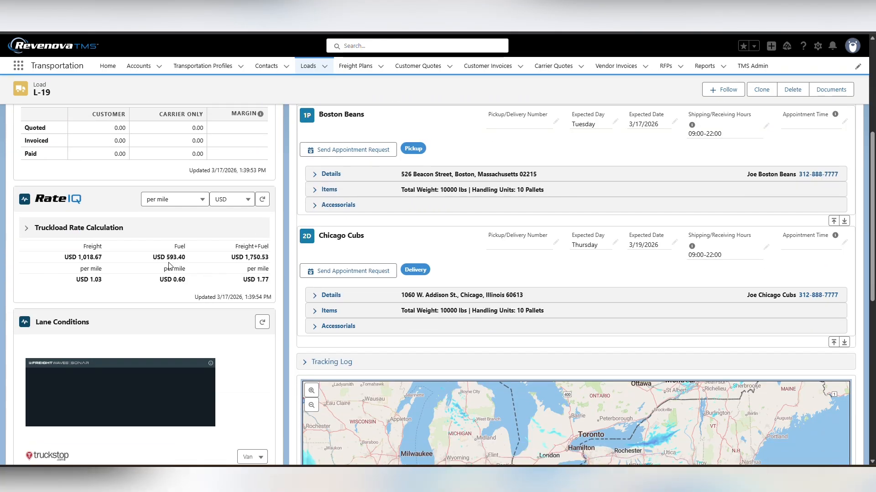
{"action": "left_click", "coordinate": [36, 236]}
{"action": "scroll", "coordinate": [126, 301], "scroll_direction": "down", "scroll_amount": 2}
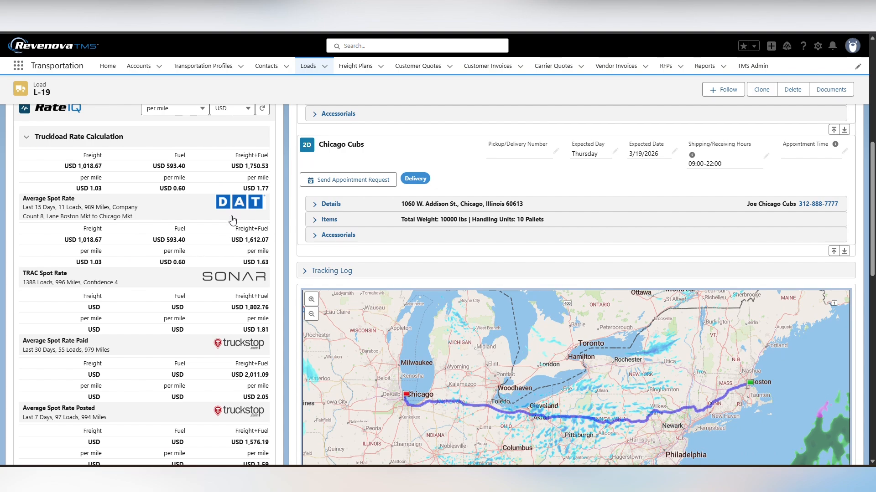
{"action": "scroll", "coordinate": [240, 298], "scroll_direction": "down", "scroll_amount": 2}
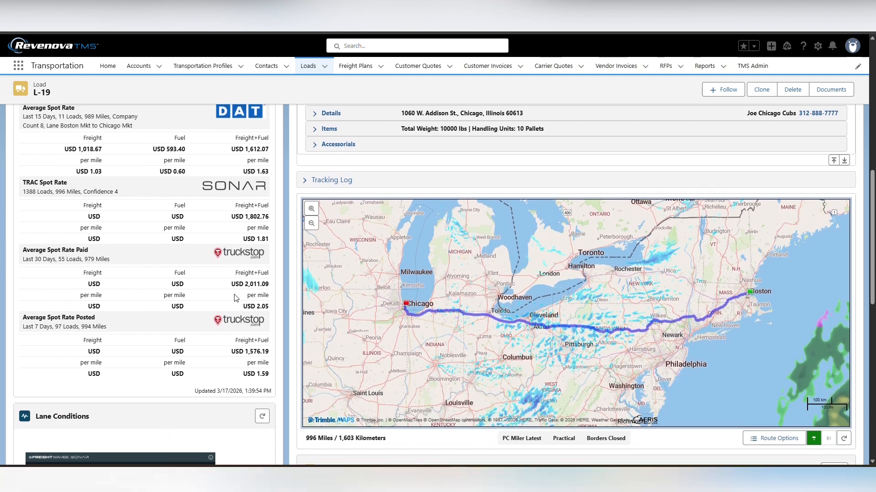
{"action": "scroll", "coordinate": [236, 283], "scroll_direction": "up", "scroll_amount": 3}
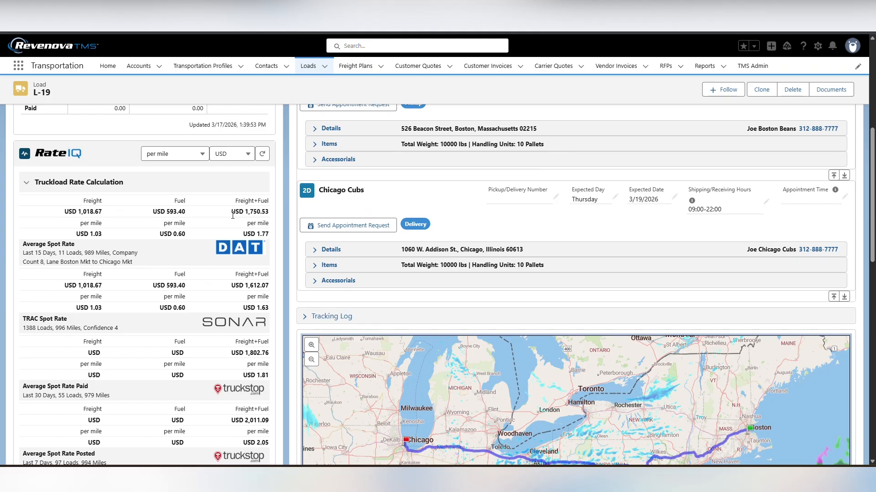
{"action": "scroll", "coordinate": [215, 271], "scroll_direction": "up", "scroll_amount": 1}
{"action": "scroll", "coordinate": [215, 272], "scroll_direction": "up", "scroll_amount": 6}
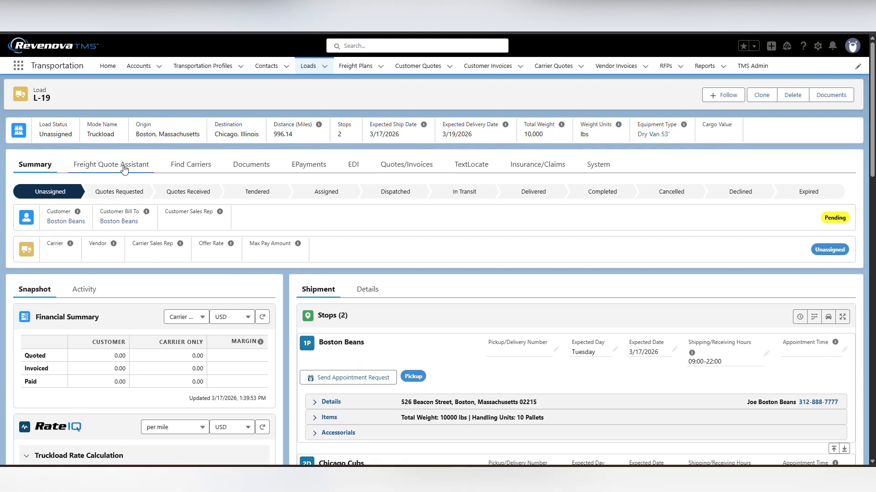
Step: Generate a customer quote for the load in the Freight Quote Assistant and check its pricing notes
{"action": "left_click", "coordinate": [120, 166]}
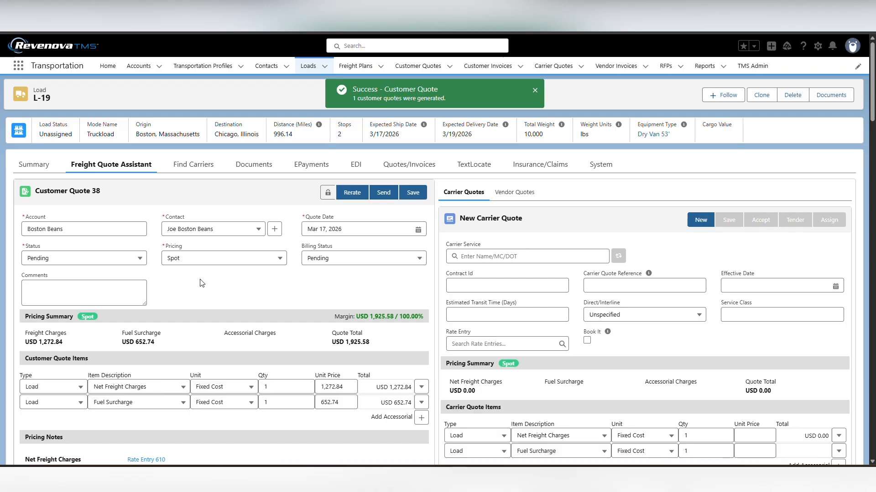
{"action": "scroll", "coordinate": [330, 303], "scroll_direction": "down", "scroll_amount": 1}
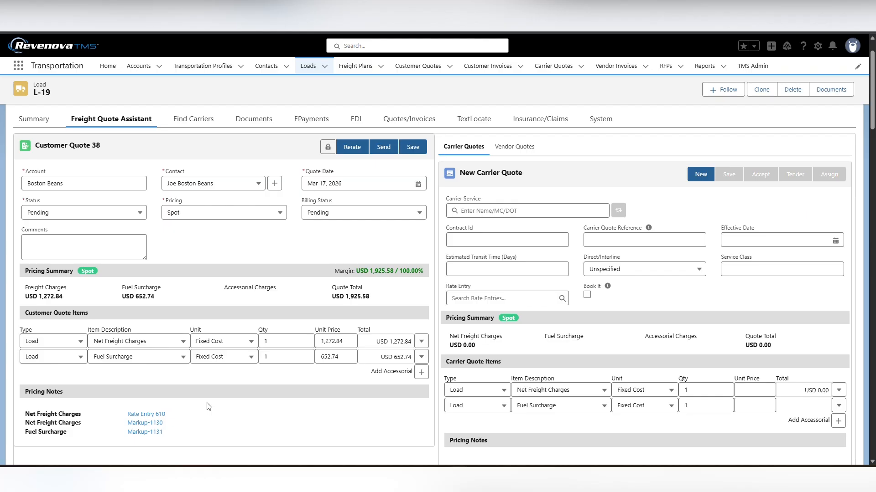
Step: Open the generated customer quote's record and review its rate details, including the markups and RateIQ freight, fuel and total values
{"action": "left_click", "coordinate": [79, 148]}
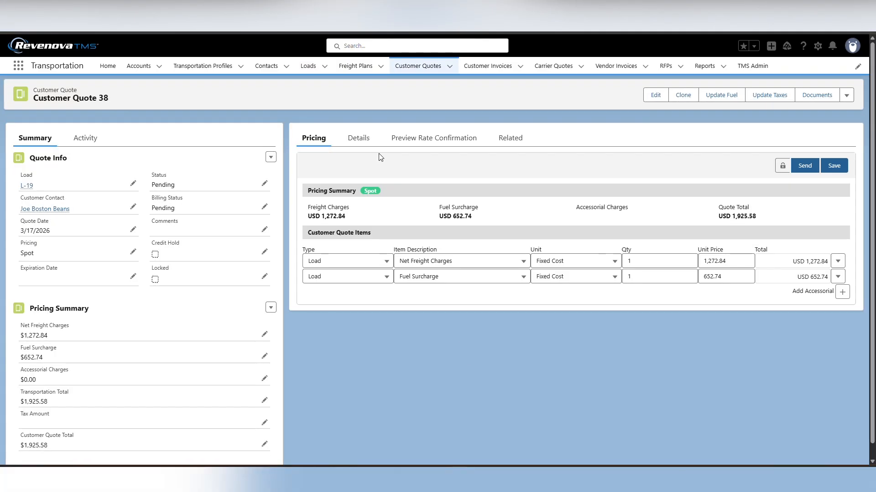
{"action": "left_click", "coordinate": [358, 138]}
{"action": "scroll", "coordinate": [635, 360], "scroll_direction": "down", "scroll_amount": 3}
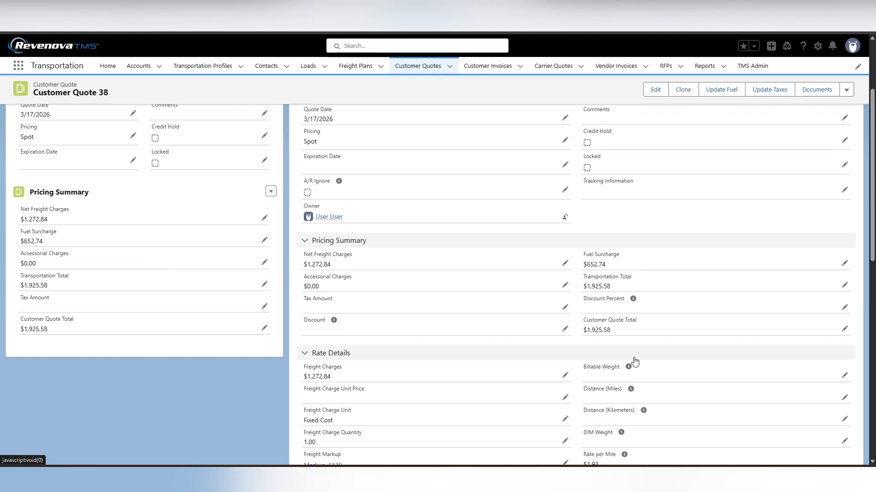
{"action": "scroll", "coordinate": [636, 361], "scroll_direction": "down", "scroll_amount": 7}
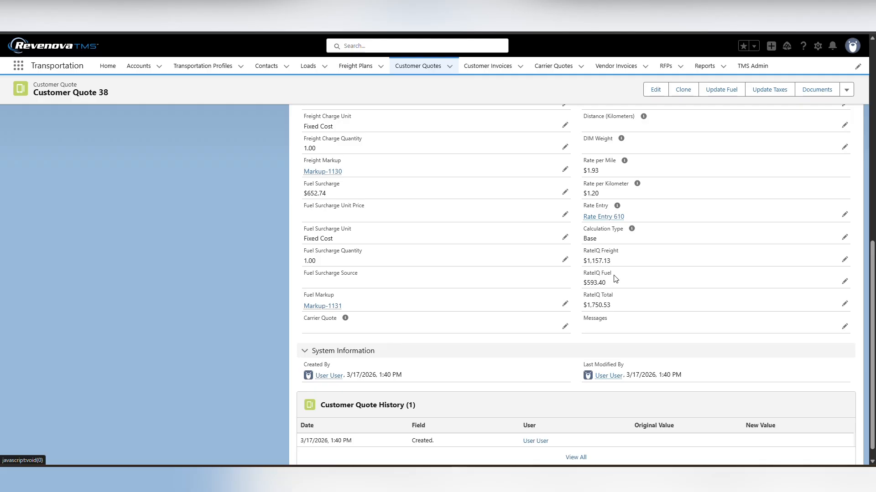
{"action": "scroll", "coordinate": [182, 246], "scroll_direction": "up", "scroll_amount": 3}
{"action": "scroll", "coordinate": [181, 248], "scroll_direction": "up", "scroll_amount": 5}
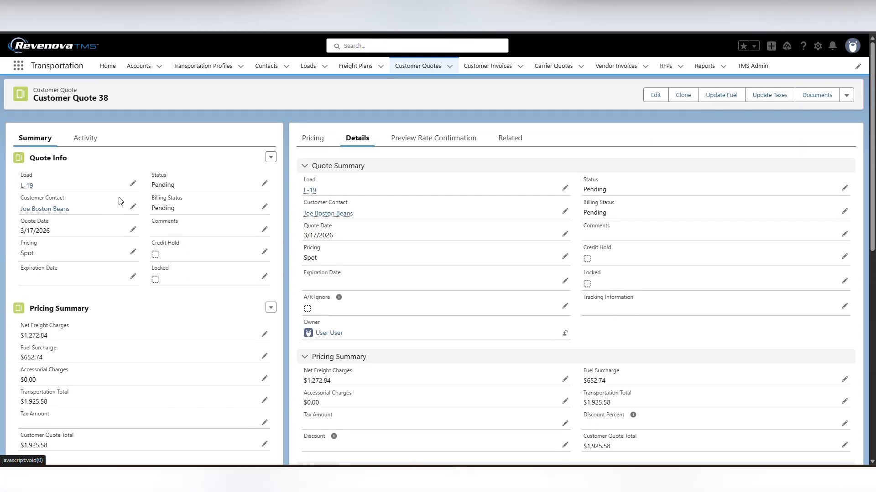
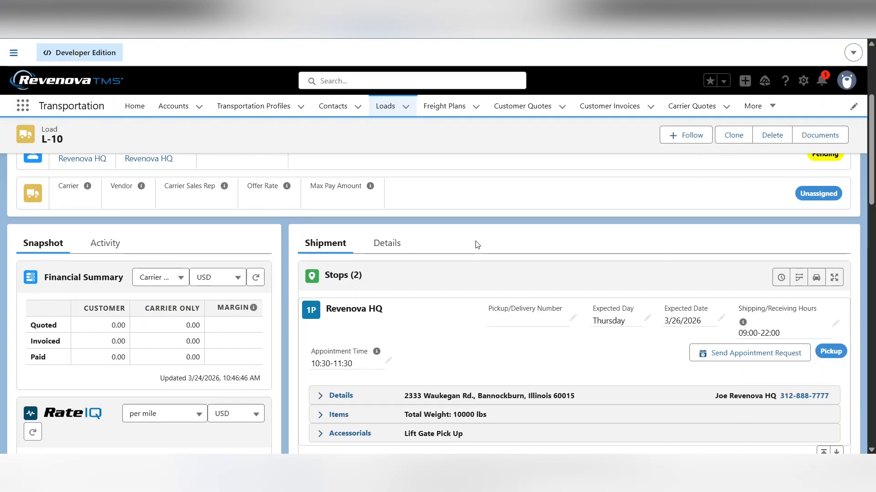
Step: Send the appointment request email for load L-10's Revenova HQ pickup stop using the Appointment Request - LEX2 template
{"action": "left_click", "coordinate": [717, 358]}
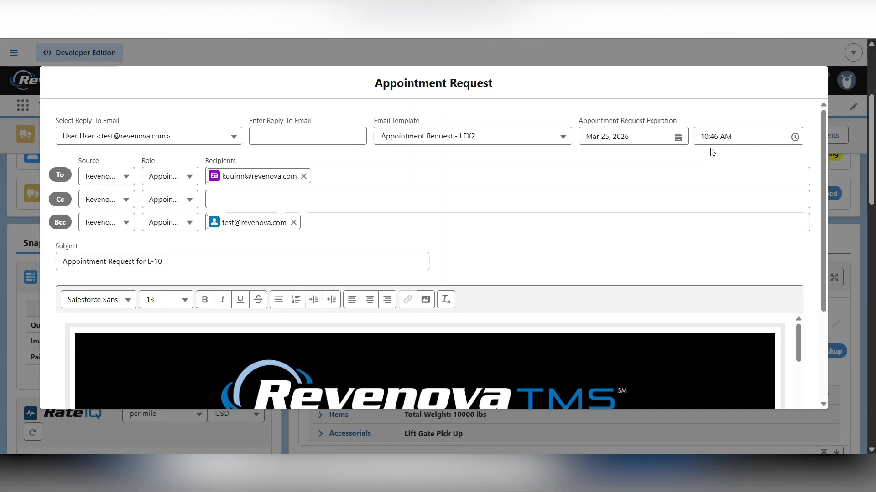
{"action": "scroll", "coordinate": [713, 160], "scroll_direction": "down", "scroll_amount": 3}
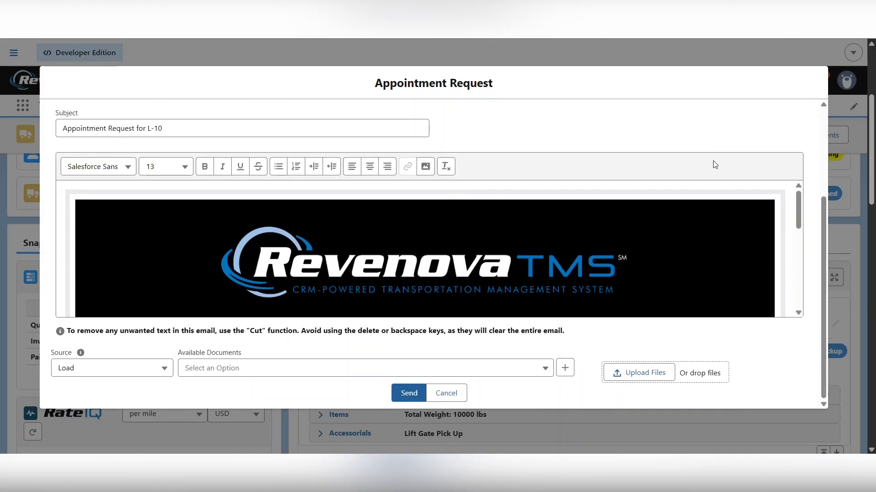
{"action": "left_click", "coordinate": [404, 400]}
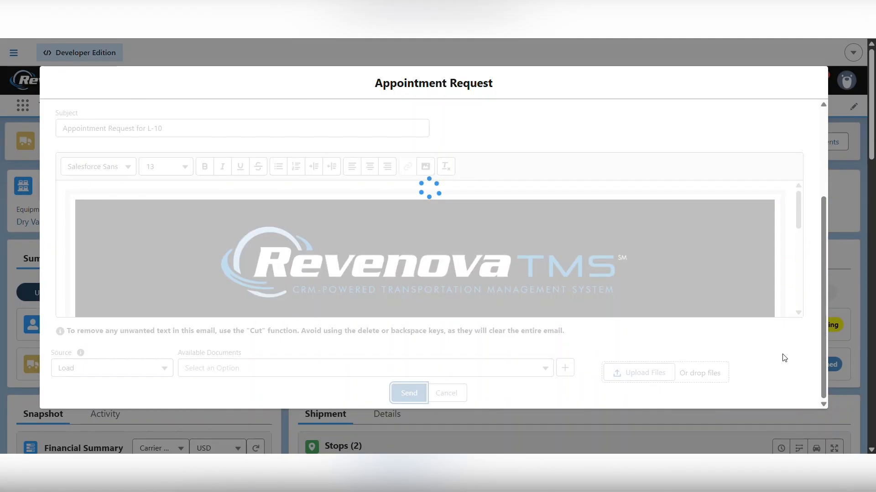
{"action": "scroll", "coordinate": [661, 326], "scroll_direction": "down", "scroll_amount": 3}
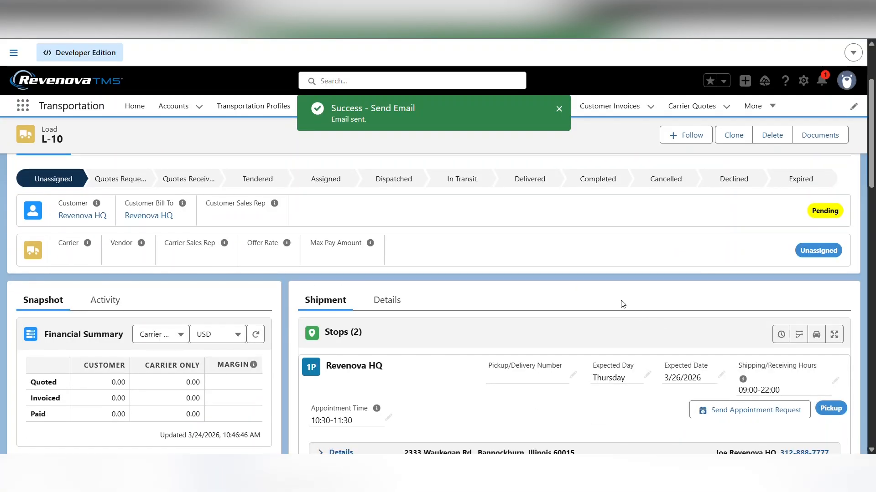
Step: Expand the Appointment Requests history of the Revenova HQ pickup stop on load L-10
{"action": "scroll", "coordinate": [579, 279], "scroll_direction": "down", "scroll_amount": 2}
{"action": "scroll", "coordinate": [365, 352], "scroll_direction": "down", "scroll_amount": 2}
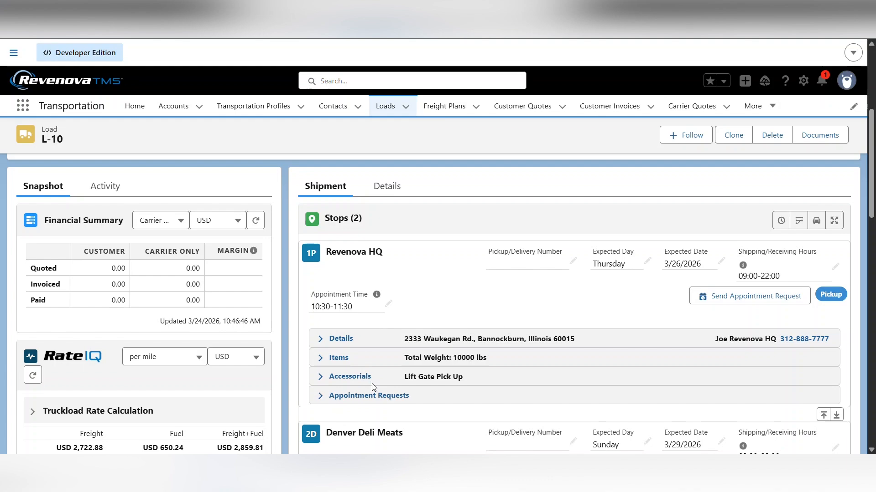
{"action": "left_click", "coordinate": [389, 397]}
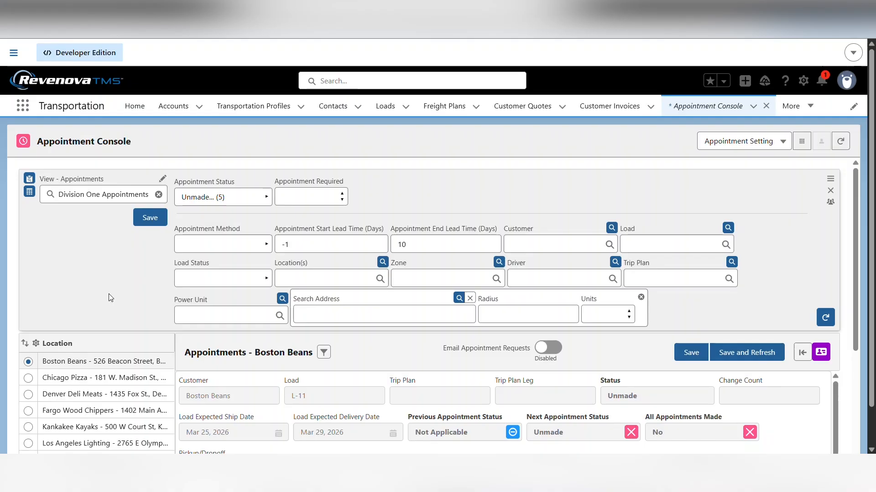
Step: Enable Email Appointment Requests for Boston Beans in the Appointment Console, select all its appointments and send the request email for L-11, L-12 and L-13
{"action": "left_click", "coordinate": [547, 354]}
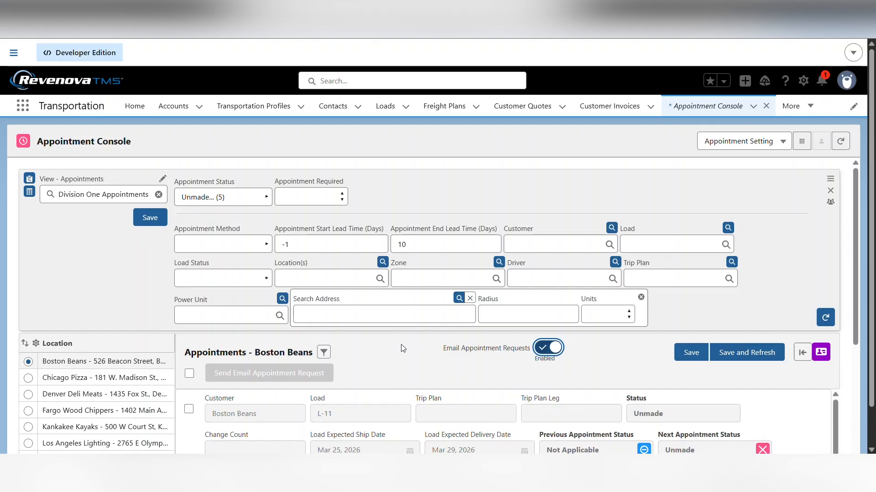
{"action": "left_click", "coordinate": [189, 373]}
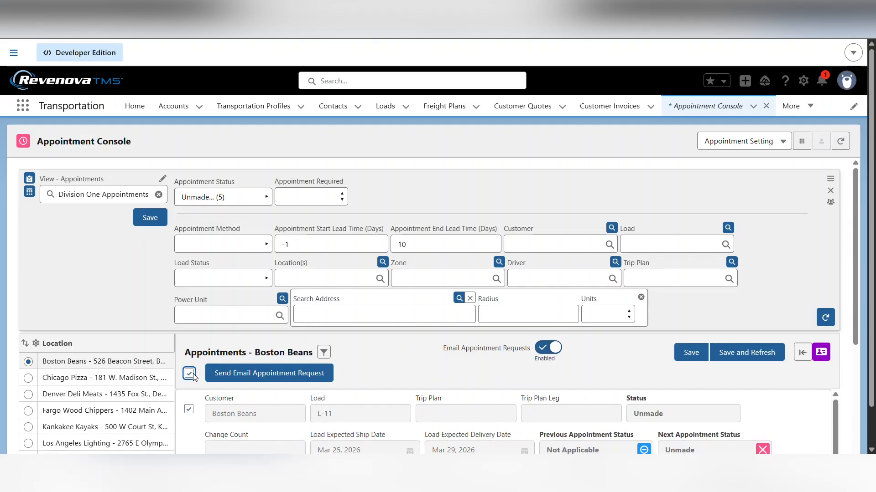
{"action": "left_click", "coordinate": [235, 374]}
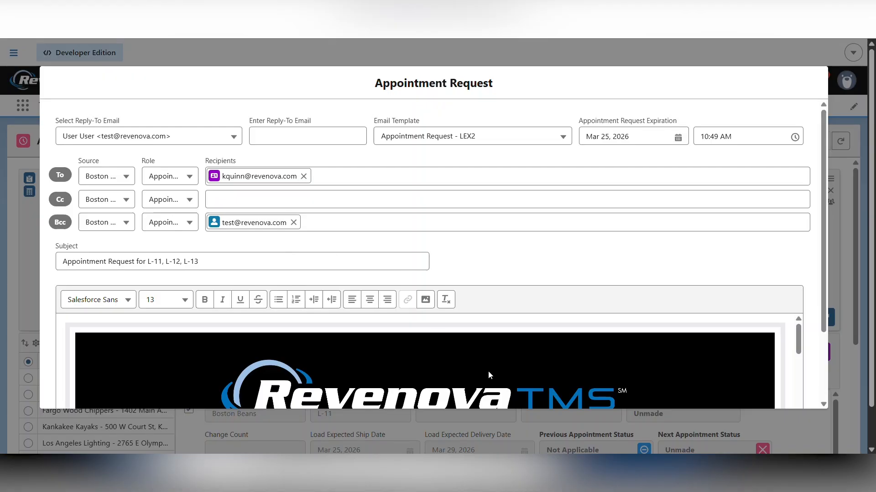
{"action": "scroll", "coordinate": [740, 270], "scroll_direction": "down", "scroll_amount": 2}
{"action": "left_click", "coordinate": [407, 394]}
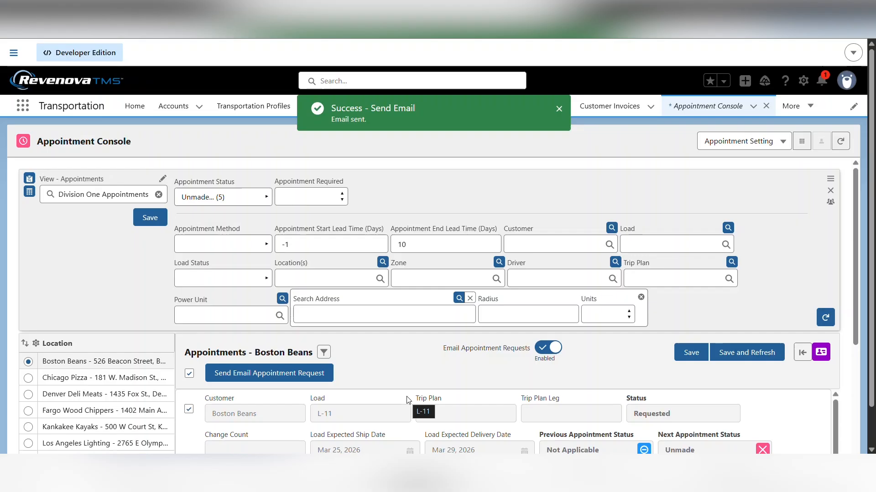
Step: Expand the Appointment Requests details under load L-11's Boston Beans appointment
{"action": "scroll", "coordinate": [392, 403], "scroll_direction": "down", "scroll_amount": 2}
{"action": "scroll", "coordinate": [328, 407], "scroll_direction": "down", "scroll_amount": 3}
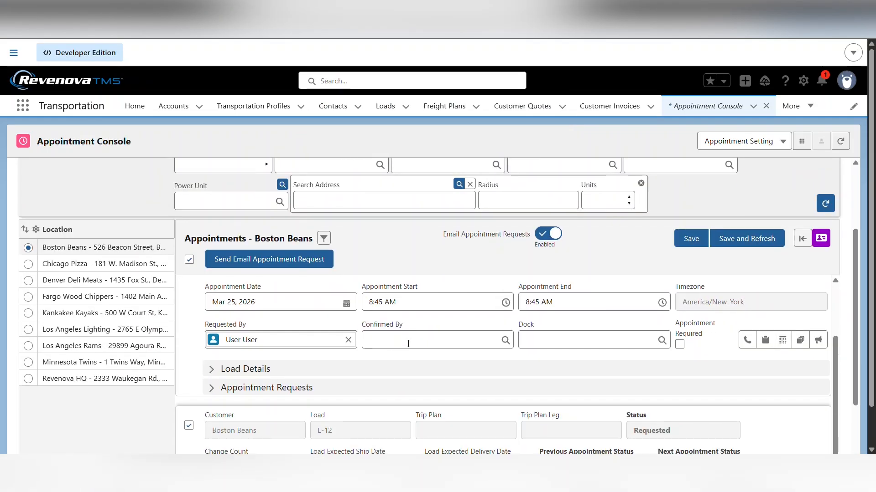
{"action": "left_click", "coordinate": [309, 389]}
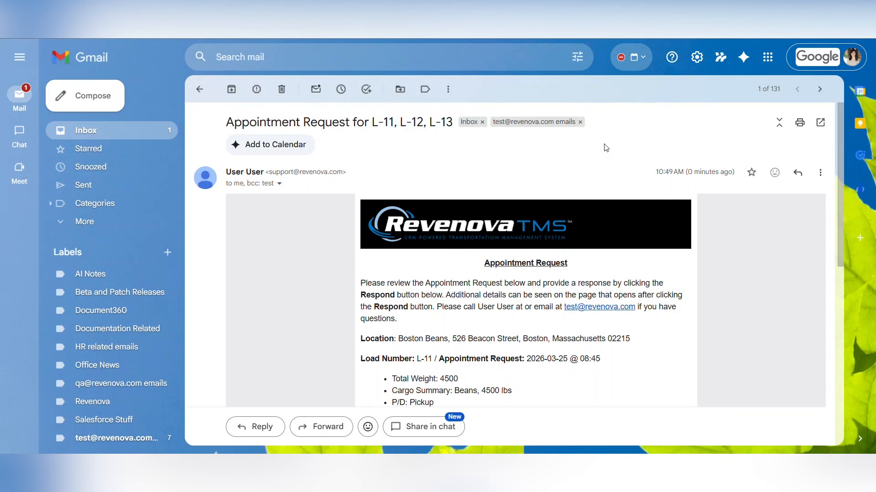
Step: Read the Boston Beans appointment request email for L-11, L-12 and L-13 in Gmail and open its response page
{"action": "scroll", "coordinate": [599, 178], "scroll_direction": "down", "scroll_amount": 1}
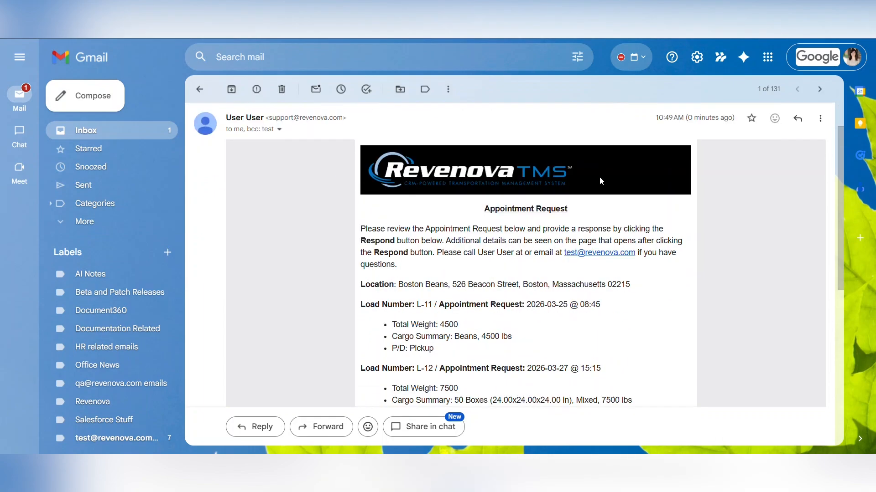
{"action": "scroll", "coordinate": [562, 227], "scroll_direction": "down", "scroll_amount": 3}
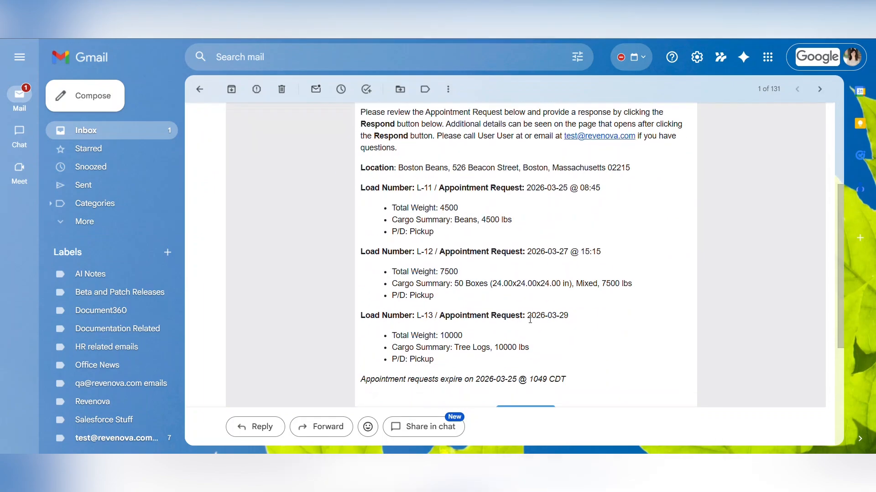
{"action": "left_click", "coordinate": [533, 364]}
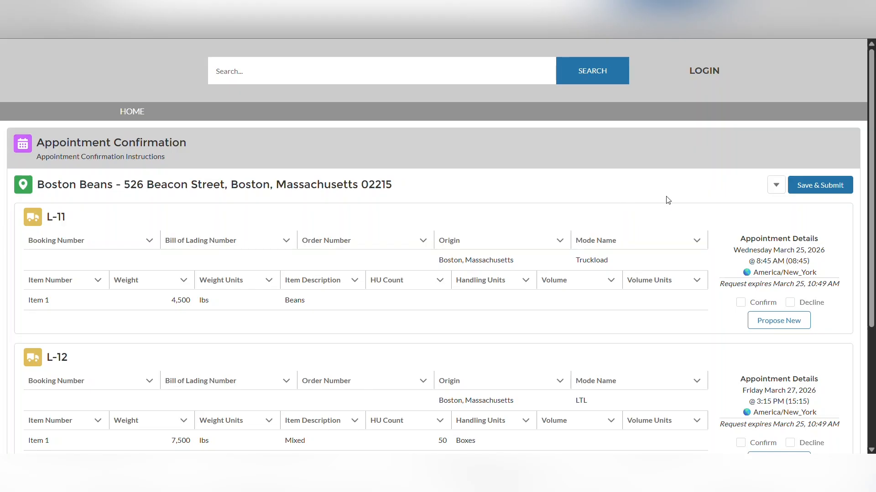
Step: Review the requested Boston Beans appointments, confirm the one for L-11 and decline the one for L-12
{"action": "scroll", "coordinate": [690, 318], "scroll_direction": "down", "scroll_amount": 2}
{"action": "scroll", "coordinate": [689, 318], "scroll_direction": "up", "scroll_amount": 2}
{"action": "scroll", "coordinate": [785, 316], "scroll_direction": "down", "scroll_amount": 1}
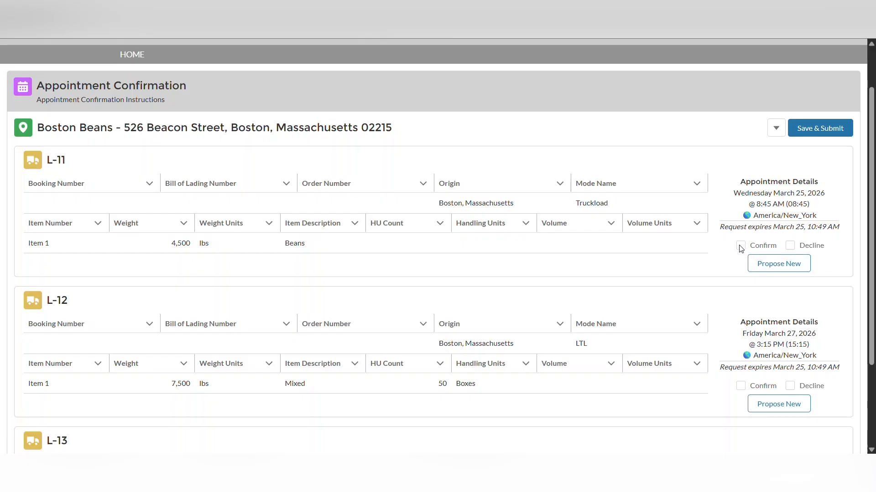
{"action": "left_click", "coordinate": [740, 246]}
{"action": "scroll", "coordinate": [739, 248], "scroll_direction": "down", "scroll_amount": 3}
{"action": "left_click", "coordinate": [789, 276]}
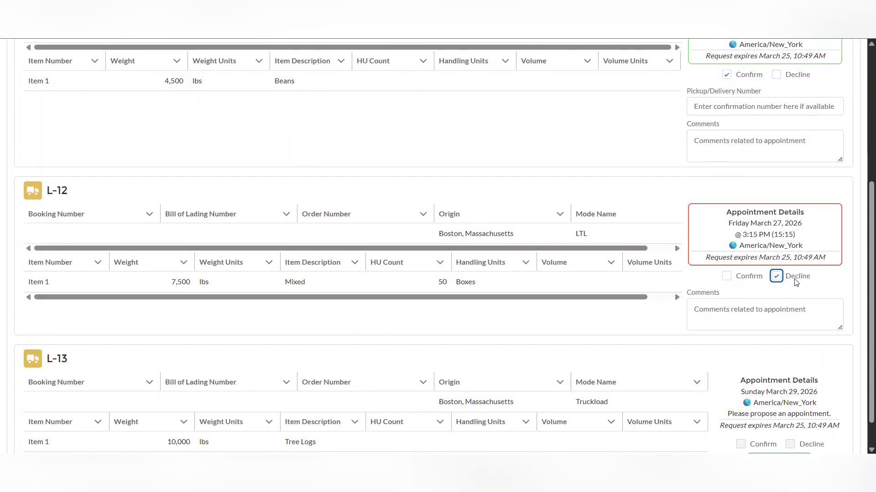
Step: Propose a new L-13 appointment on Mar 29, 2026 starting at 7:30 AM, with Email Me as confirmation method
{"action": "scroll", "coordinate": [792, 278], "scroll_direction": "down", "scroll_amount": 1}
{"action": "left_click", "coordinate": [793, 427]}
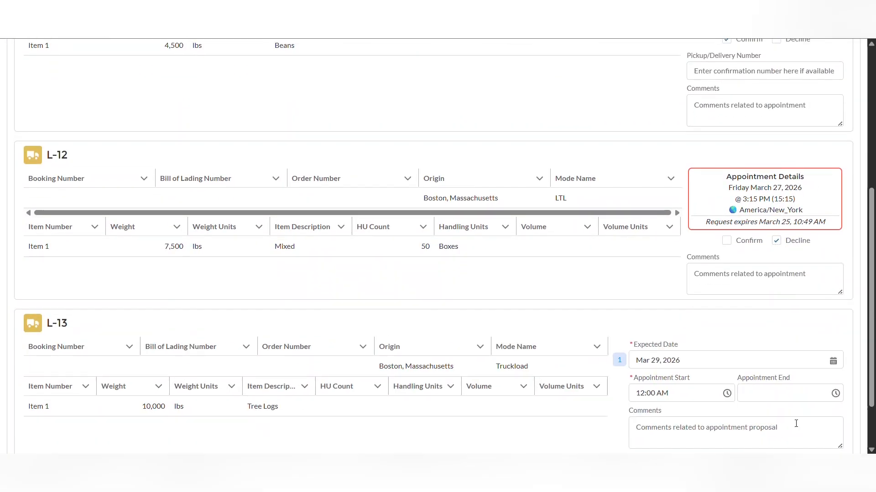
{"action": "scroll", "coordinate": [795, 428], "scroll_direction": "down", "scroll_amount": 1}
{"action": "left_click", "coordinate": [766, 325]}
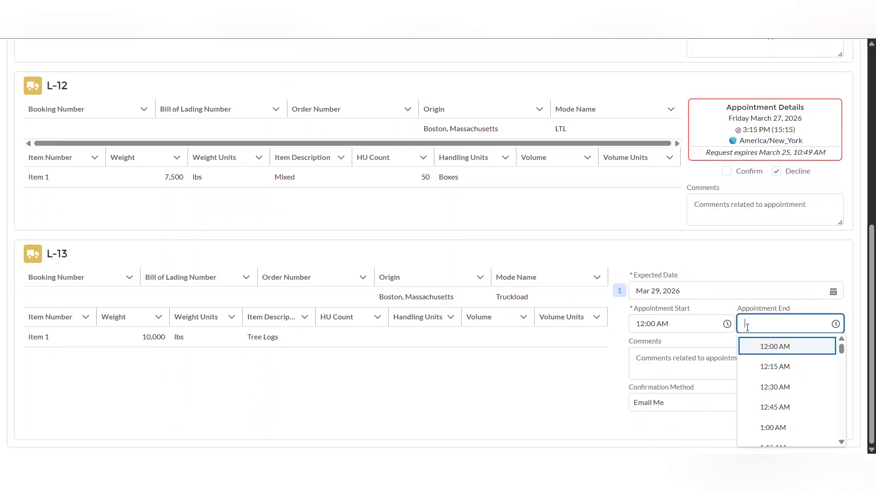
{"action": "left_click", "coordinate": [679, 324]}
{"action": "scroll", "coordinate": [686, 358], "scroll_direction": "down", "scroll_amount": 4}
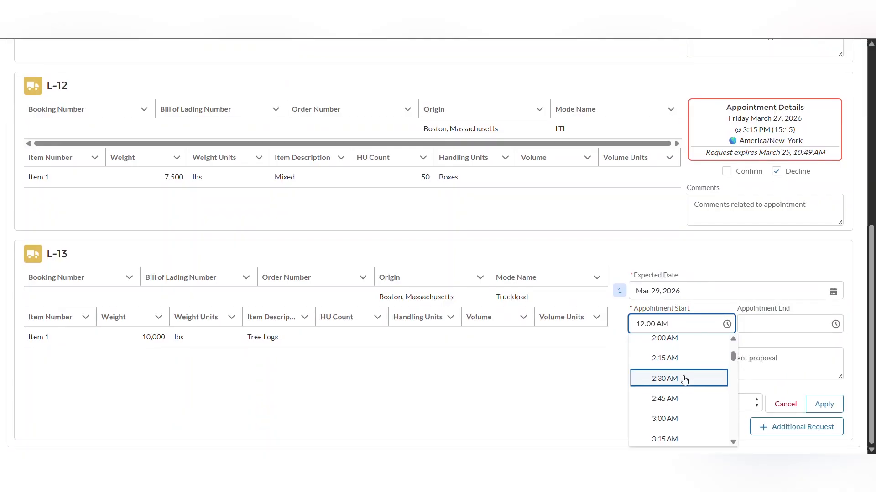
{"action": "scroll", "coordinate": [684, 381], "scroll_direction": "down", "scroll_amount": 10}
{"action": "left_click", "coordinate": [680, 385]}
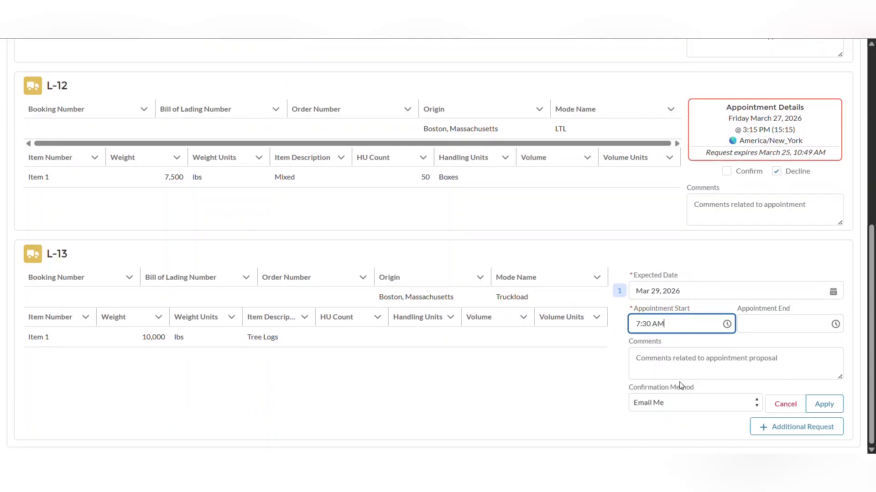
{"action": "left_click", "coordinate": [823, 404]}
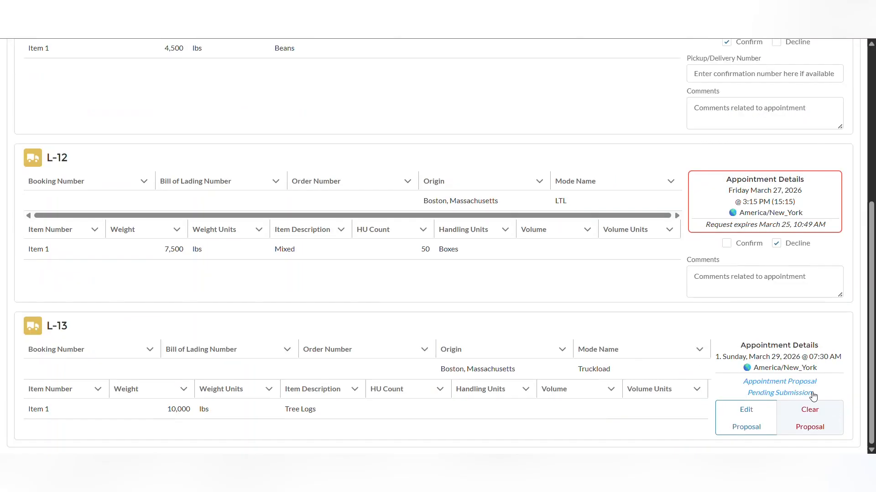
Step: Add a second L-13 proposal for Mar 29, 2026 from 9:45 AM to 10:30 AM and submit all appointment responses
{"action": "left_click", "coordinate": [746, 418]}
{"action": "left_click", "coordinate": [795, 426]}
{"action": "scroll", "coordinate": [718, 382], "scroll_direction": "down", "scroll_amount": 3}
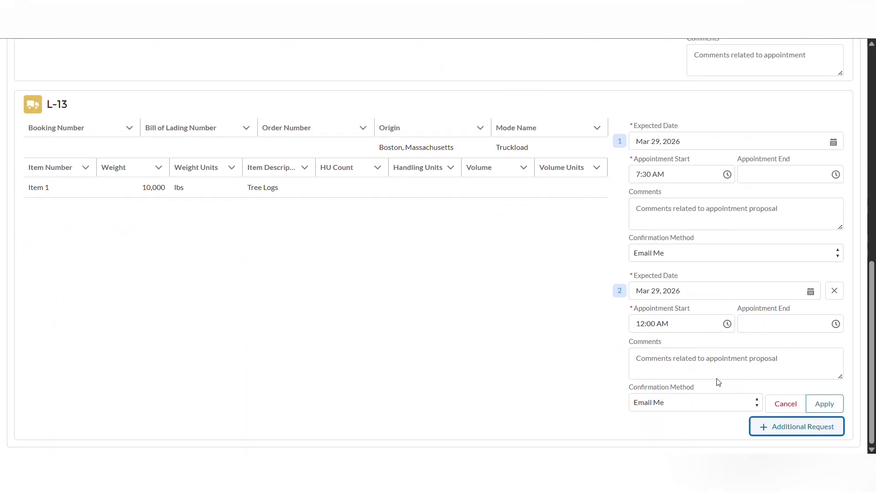
{"action": "left_click", "coordinate": [708, 323]}
{"action": "scroll", "coordinate": [684, 378], "scroll_direction": "down", "scroll_amount": 8}
{"action": "scroll", "coordinate": [693, 388], "scroll_direction": "down", "scroll_amount": 9}
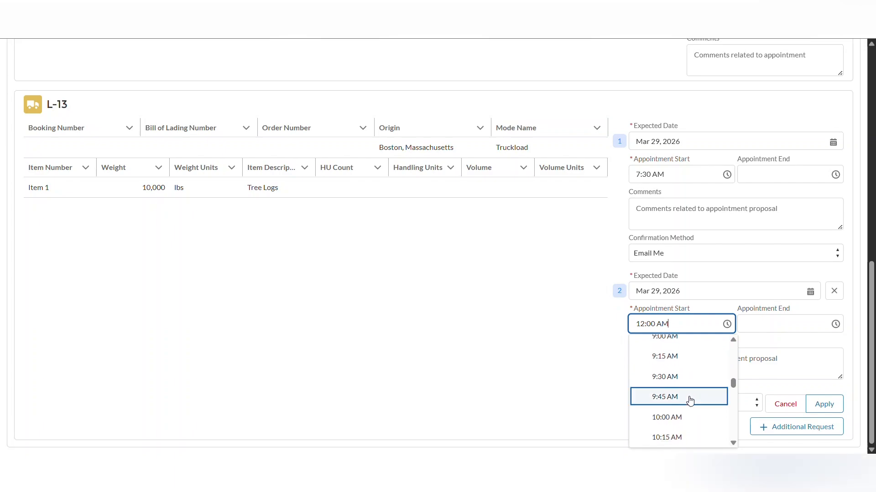
{"action": "left_click", "coordinate": [713, 395]}
{"action": "left_click", "coordinate": [764, 326]}
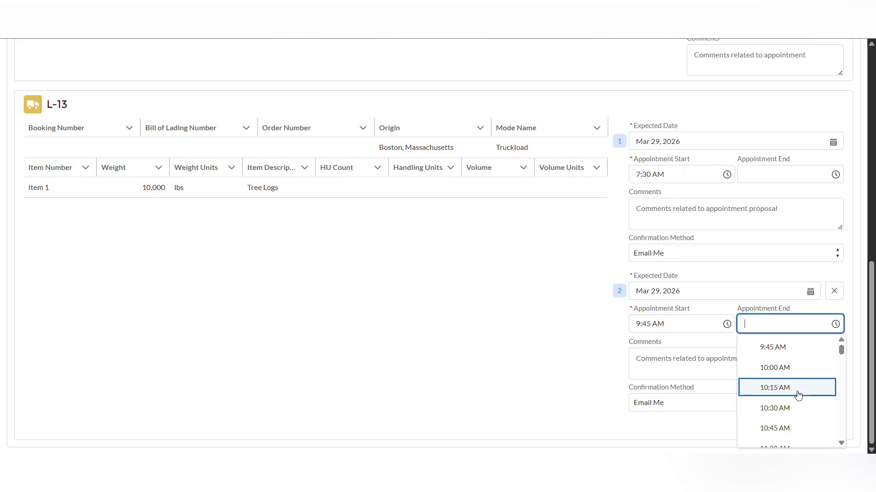
{"action": "left_click", "coordinate": [798, 408]}
{"action": "left_click", "coordinate": [824, 404]}
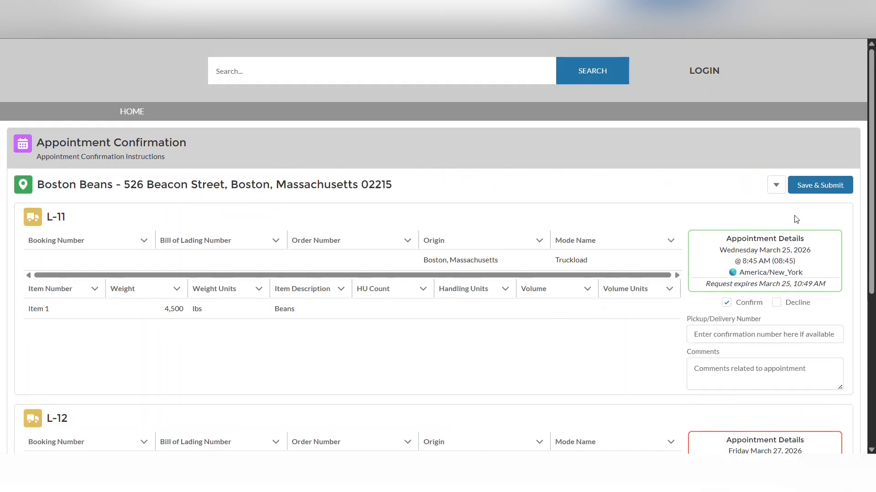
{"action": "left_click", "coordinate": [810, 188]}
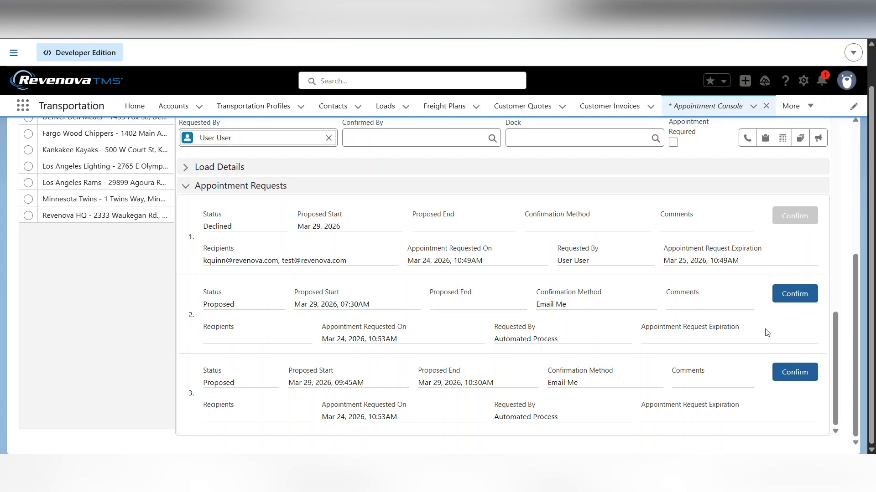
Step: Confirm the Mar 29, 2026, 07:30AM proposal in the Appointment Console and read the L-13 confirmation email in Gmail
{"action": "left_click", "coordinate": [810, 299]}
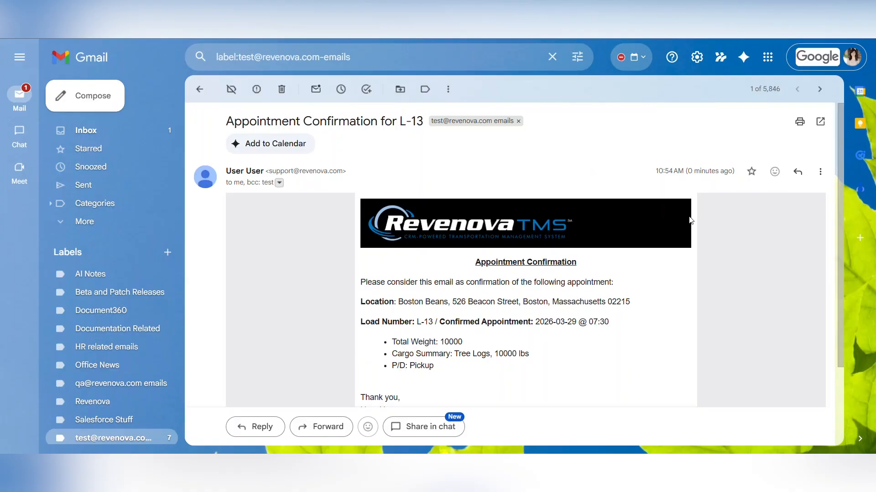
{"action": "scroll", "coordinate": [686, 226], "scroll_direction": "down", "scroll_amount": 2}
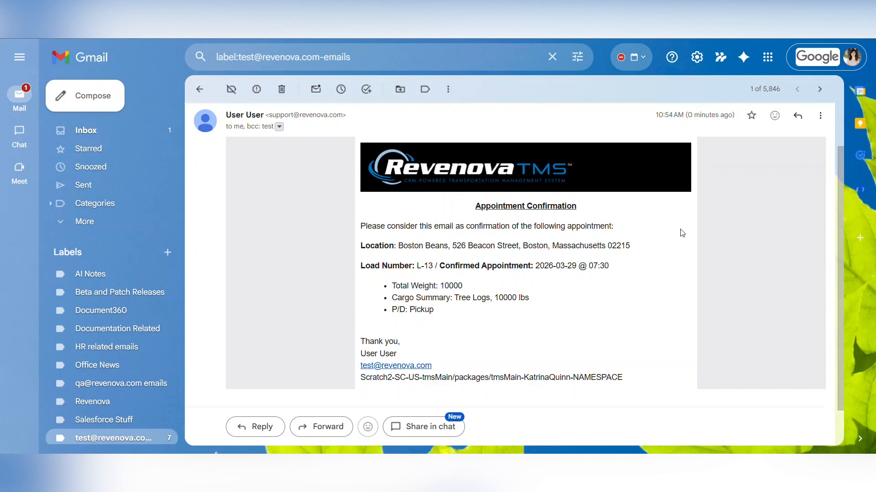
{"action": "scroll", "coordinate": [663, 228], "scroll_direction": "down", "scroll_amount": 1}
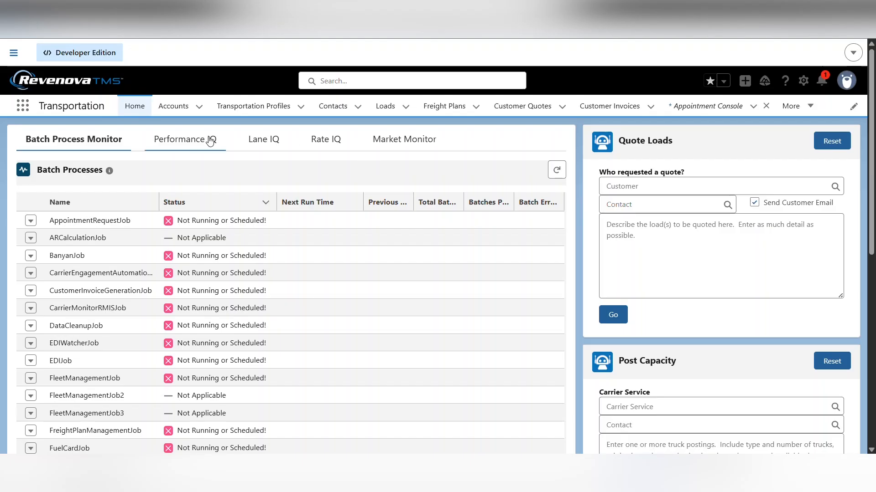
Step: Start the AppointmentRequestJob in the Batch Process Monitor on the Transportation home page
{"action": "left_click", "coordinate": [30, 221]}
{"action": "left_click", "coordinate": [44, 235]}
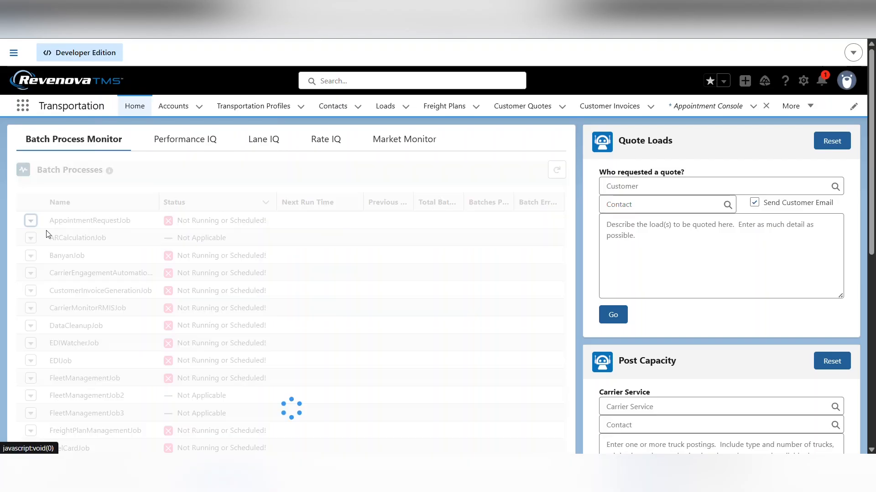
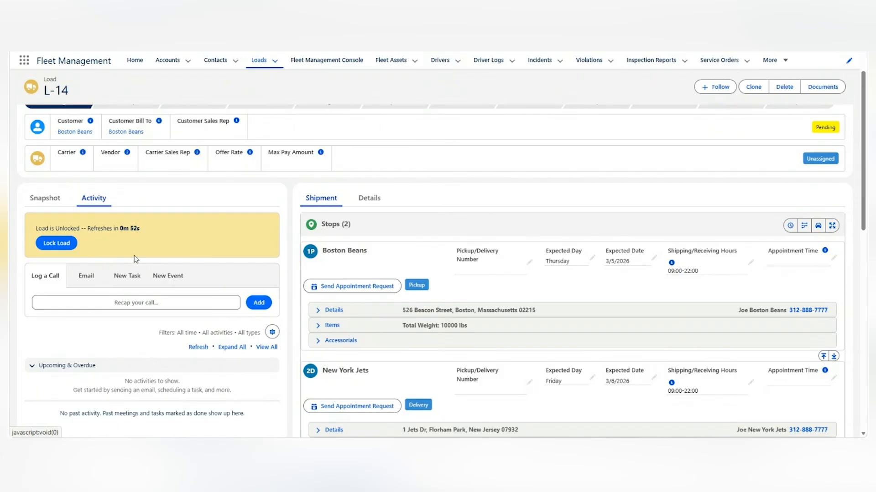
Step: Lock load L-14 in Fleet Management and expand its lock queue
{"action": "left_click", "coordinate": [56, 243]}
{"action": "left_click", "coordinate": [114, 318]}
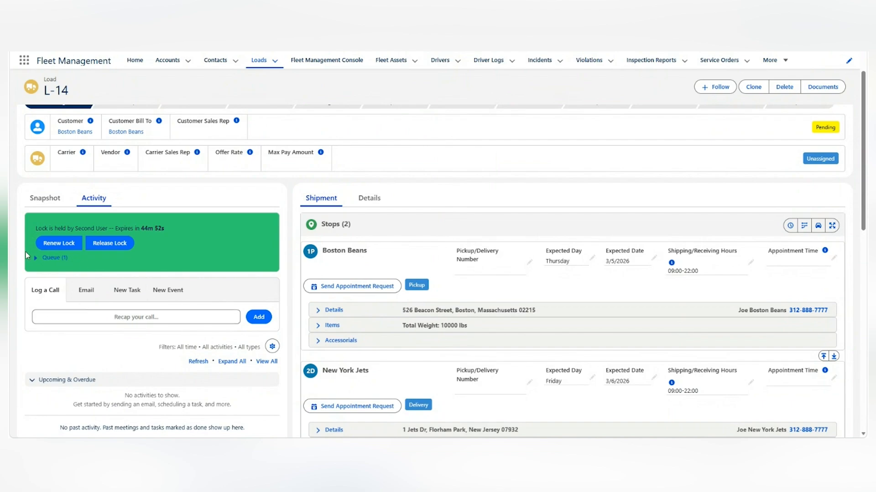
{"action": "left_click", "coordinate": [35, 259]}
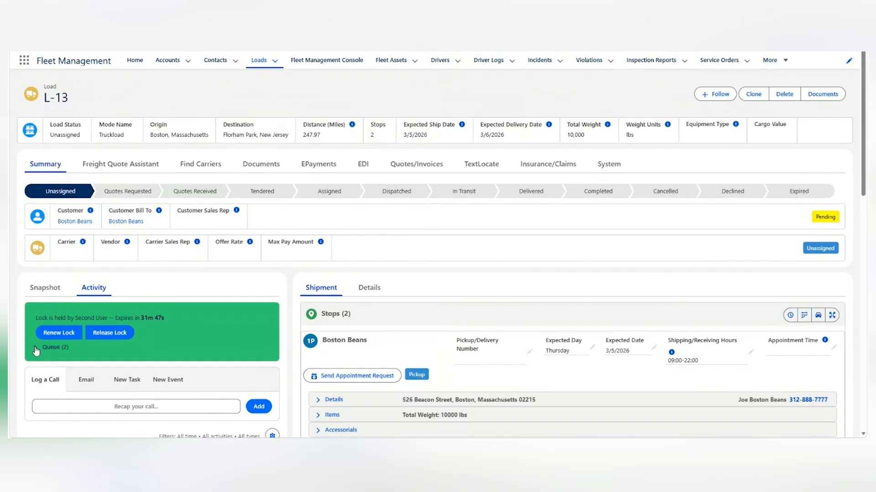
Step: Expand the lock queue on load L-13 and examine the order of the users in it
{"action": "left_click", "coordinate": [36, 349]}
{"action": "scroll", "coordinate": [84, 345], "scroll_direction": "down", "scroll_amount": 1}
{"action": "left_click_drag", "start_coordinate": [86, 345], "coordinate": [51, 345]}
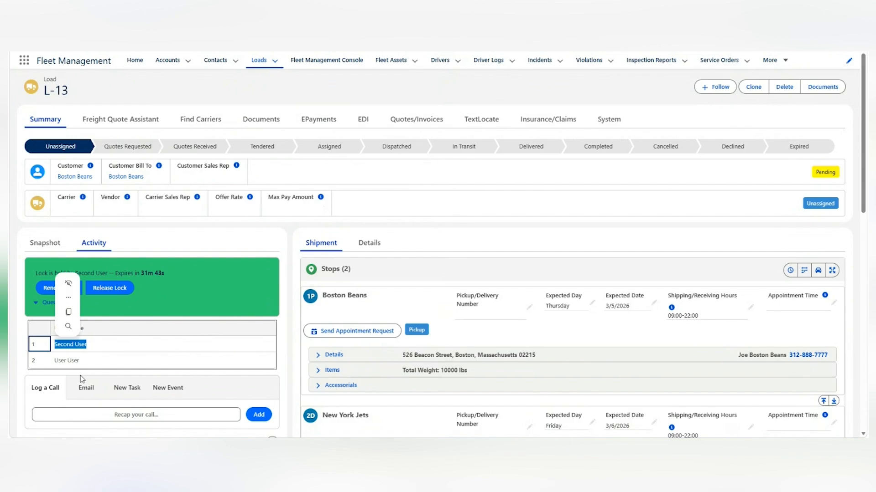
{"action": "left_click_drag", "start_coordinate": [85, 361], "coordinate": [47, 366]}
{"action": "left_click", "coordinate": [129, 367]}
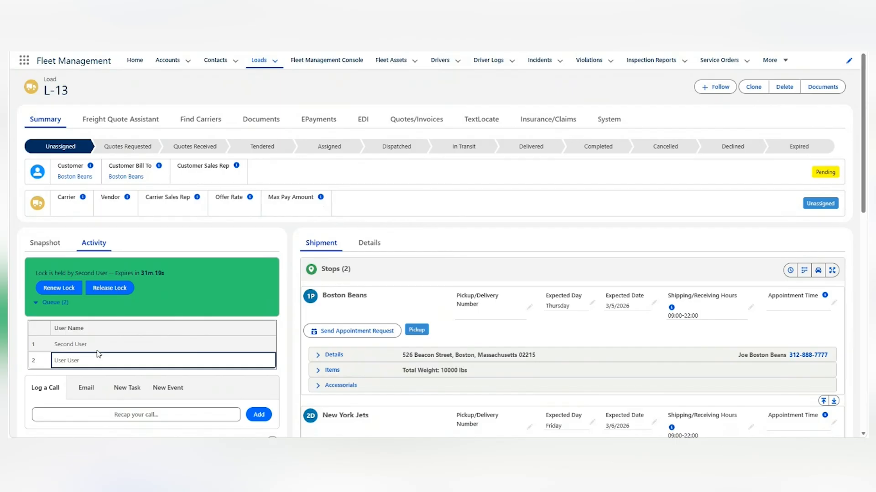
Step: Renew the lock on load L-13, check its expiry time and try to renew it again
{"action": "left_click", "coordinate": [55, 293]}
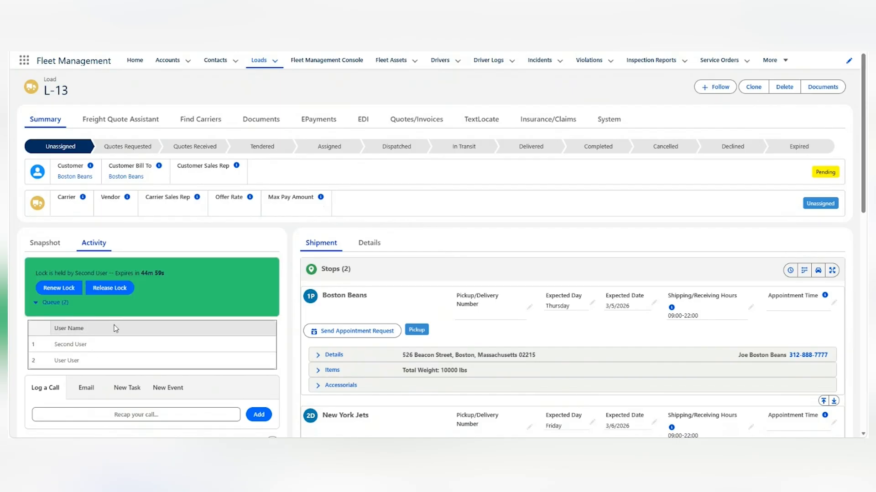
{"action": "left_click_drag", "start_coordinate": [141, 273], "coordinate": [174, 274]}
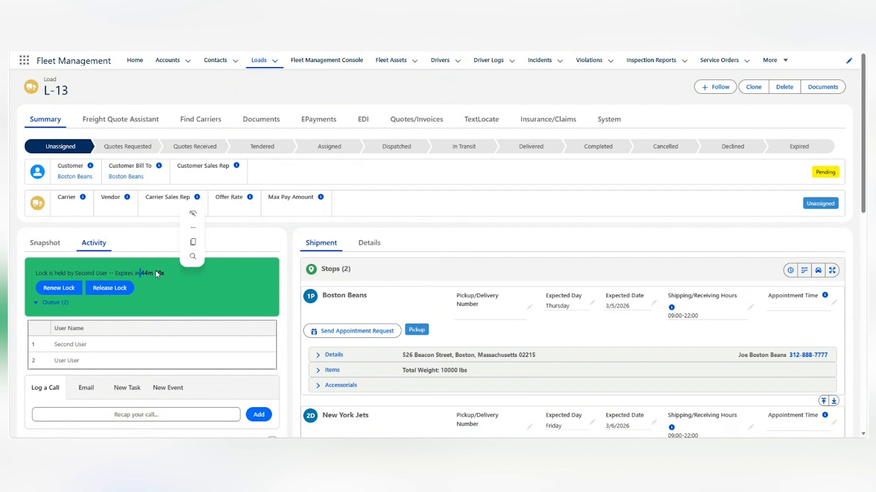
{"action": "left_click", "coordinate": [156, 272]}
{"action": "left_click", "coordinate": [71, 289]}
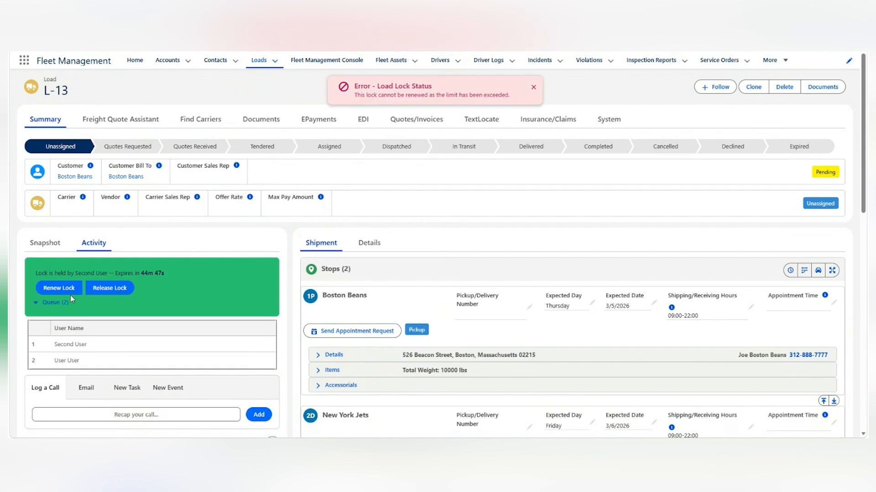
Step: Release the lock on load L-13 and check which user holds the lock
{"action": "triple_click", "coordinate": [453, 95]}
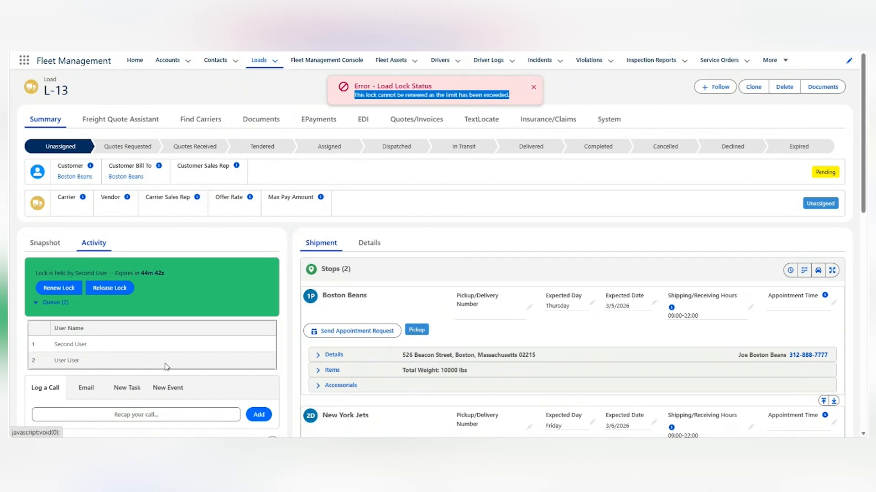
{"action": "left_click", "coordinate": [114, 289]}
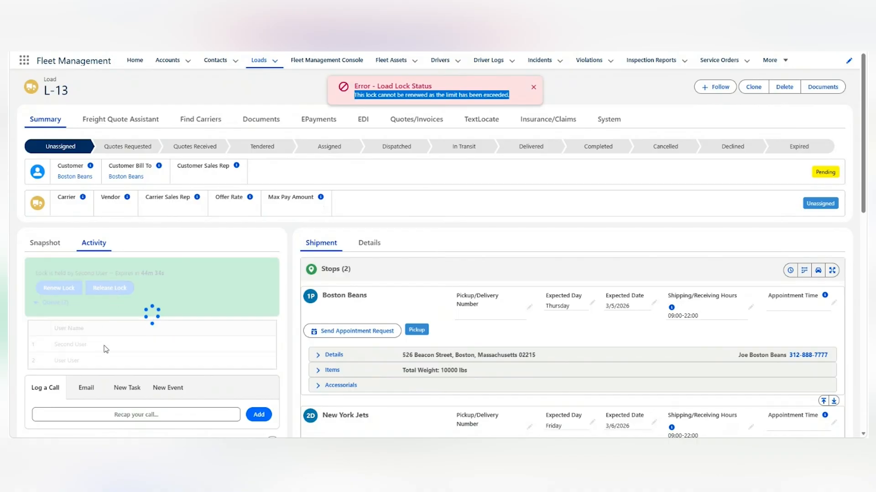
{"action": "left_click_drag", "start_coordinate": [76, 273], "coordinate": [100, 273]}
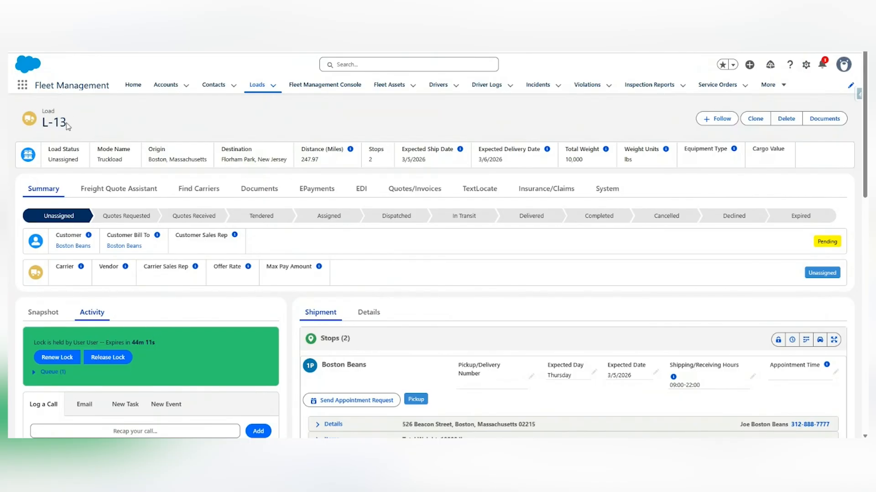
{"action": "left_click_drag", "start_coordinate": [68, 126], "coordinate": [44, 127]}
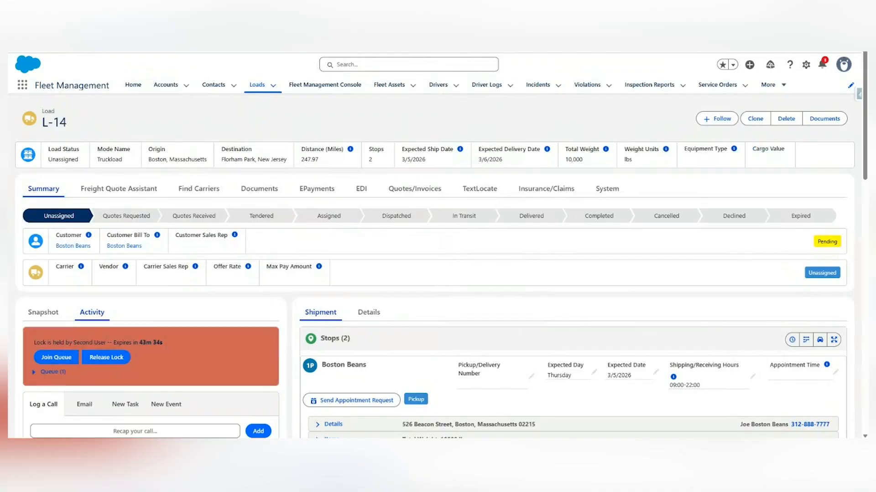
Step: Join the lock queue of load L-14 and expand its queue list
{"action": "scroll", "coordinate": [184, 289], "scroll_direction": "down", "scroll_amount": 1}
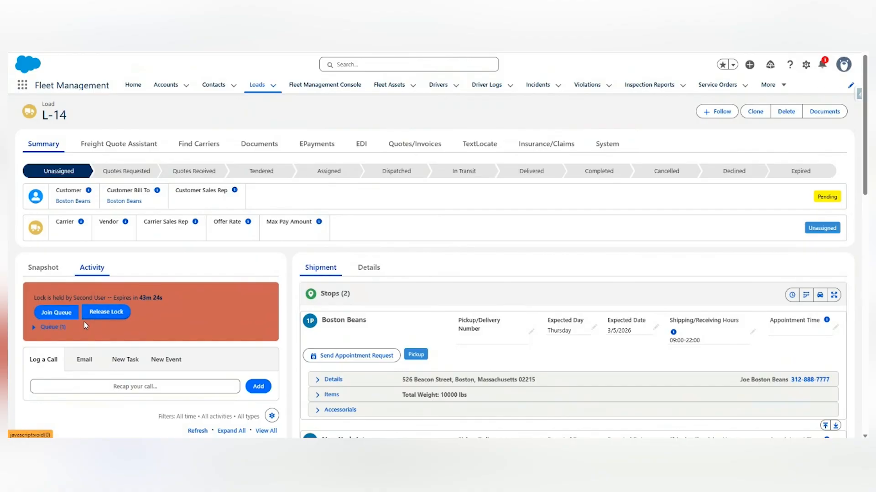
{"action": "left_click", "coordinate": [64, 319]}
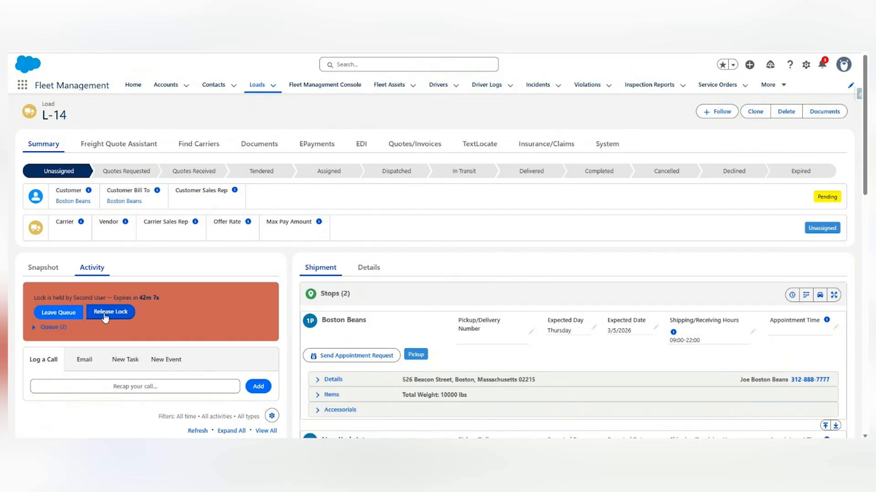
{"action": "left_click", "coordinate": [50, 326]}
{"action": "scroll", "coordinate": [283, 313], "scroll_direction": "down", "scroll_amount": 1}
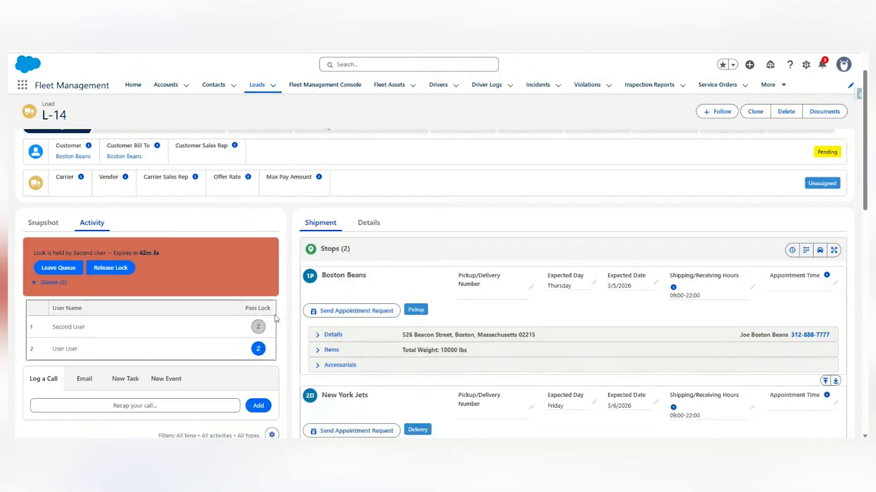
Step: Pass the lock on load L-14 to the second user in its queue and check the lock holder
{"action": "left_click_drag", "start_coordinate": [267, 308], "coordinate": [273, 308]}
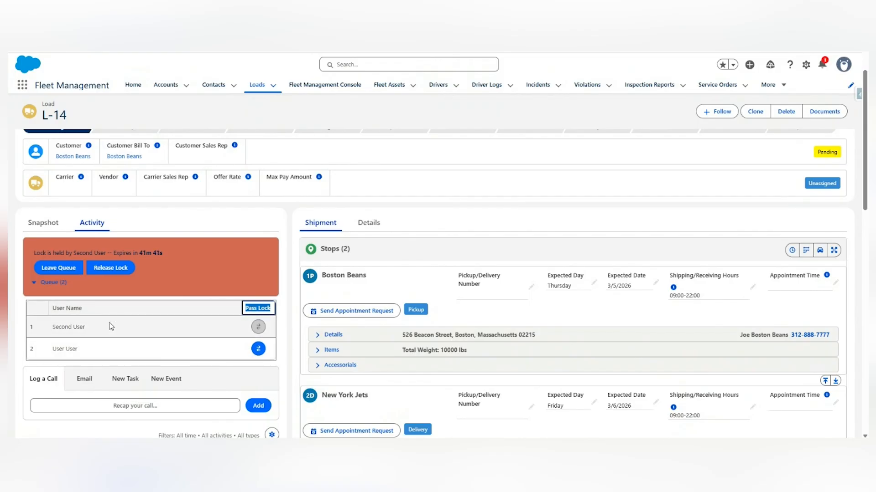
{"action": "left_click_drag", "start_coordinate": [109, 327], "coordinate": [52, 328]}
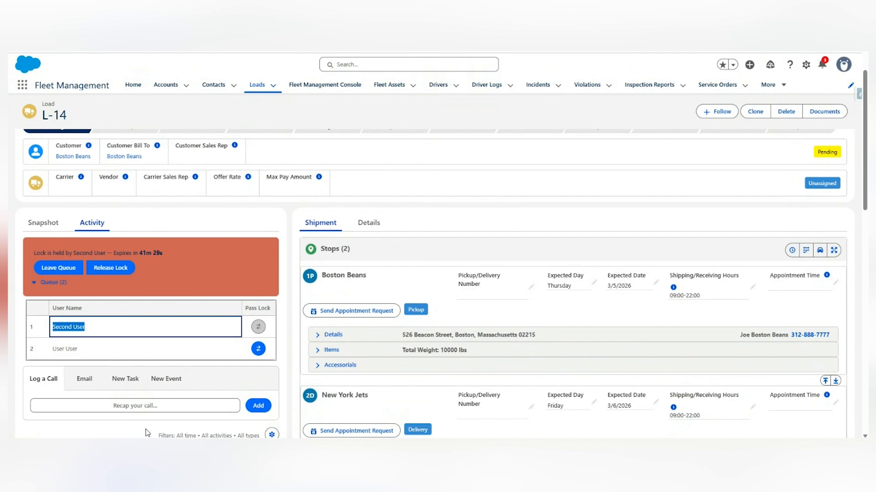
{"action": "left_click", "coordinate": [258, 349]}
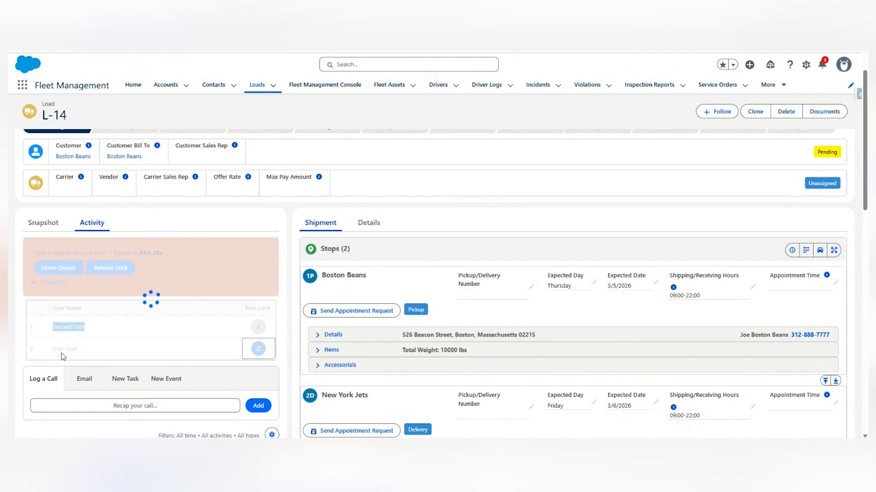
{"action": "left_click_drag", "start_coordinate": [74, 253], "coordinate": [86, 253]}
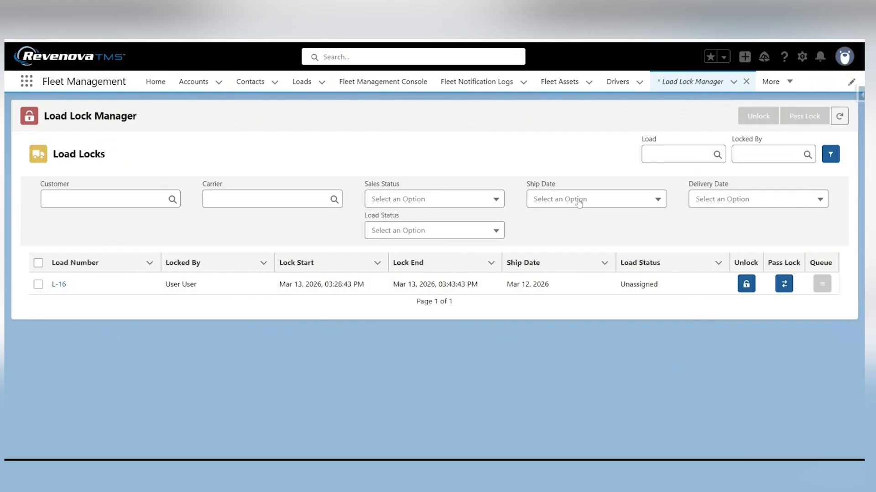
Step: Toggle the filters in the Load Lock Manager and look over the Load, Customer and Carrier search fields
{"action": "left_click", "coordinate": [832, 156]}
{"action": "left_click", "coordinate": [835, 158]}
{"action": "left_click", "coordinate": [120, 201]}
{"action": "left_click", "coordinate": [269, 200]}
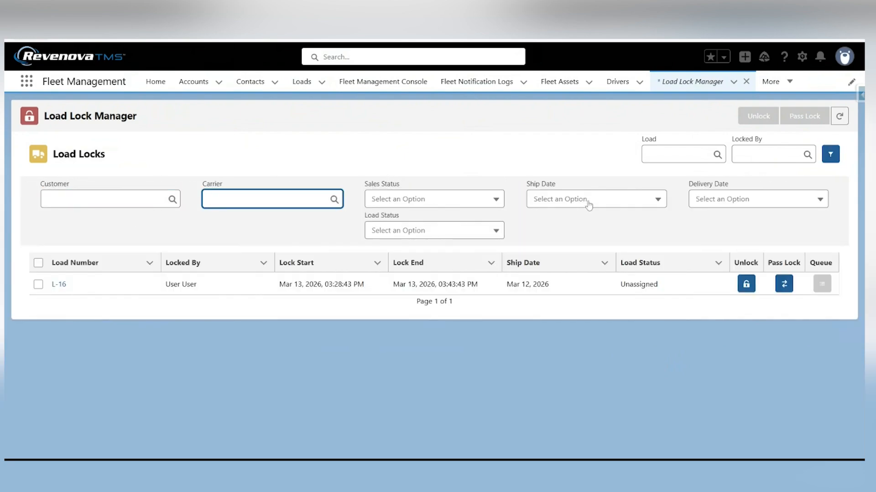
{"action": "left_click", "coordinate": [649, 154]}
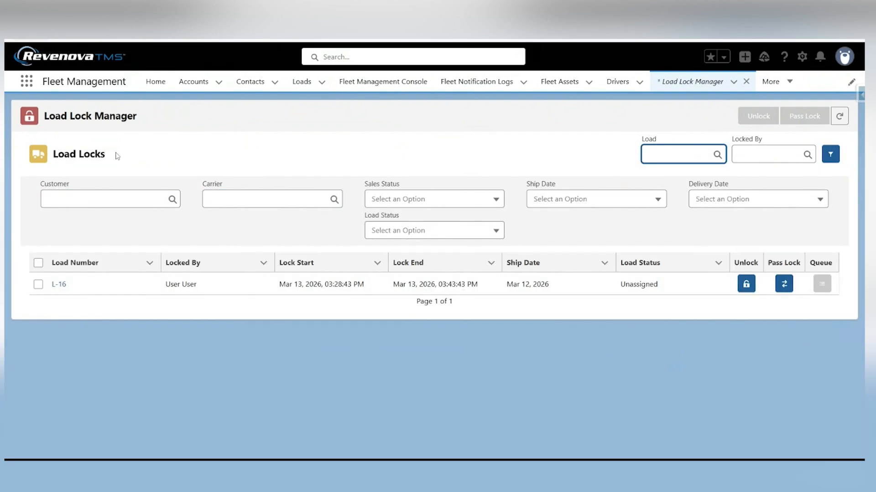
{"action": "left_click", "coordinate": [86, 199]}
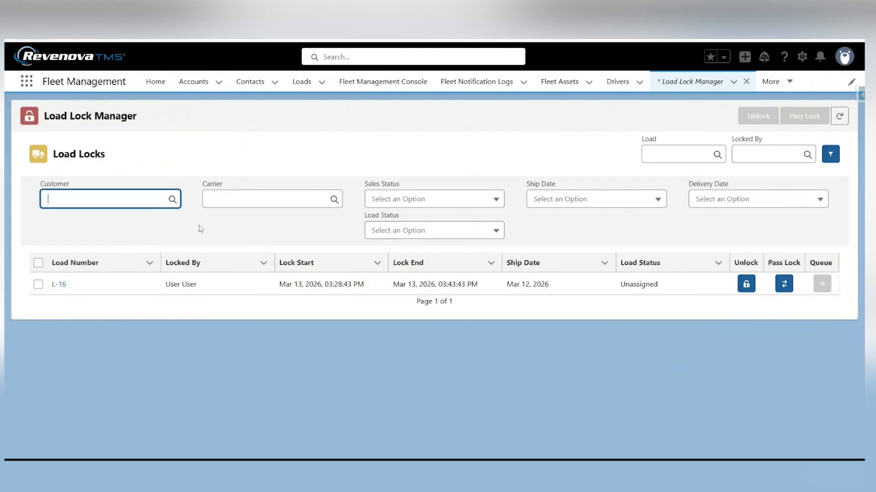
{"action": "left_click", "coordinate": [209, 199]}
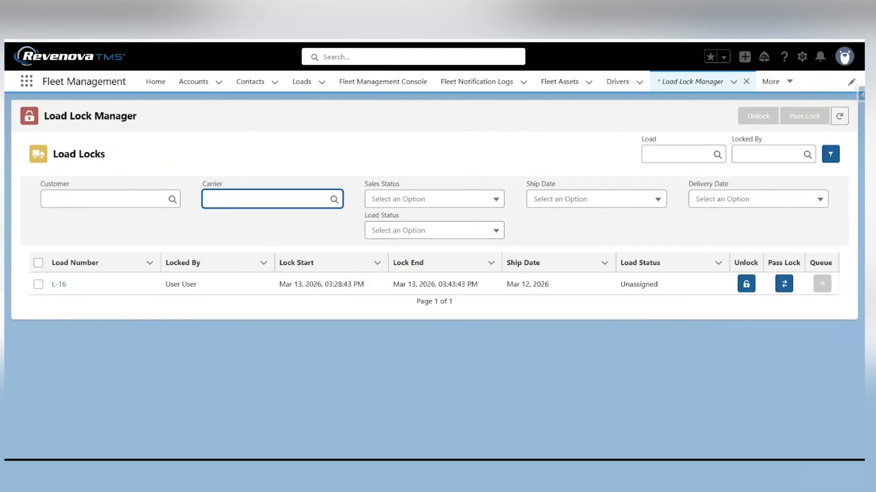
Step: Examine the options of the Sales Status, Load Status, Ship Date and Delivery Date filters for load locks
{"action": "left_click", "coordinate": [438, 199]}
{"action": "left_click", "coordinate": [429, 146]}
{"action": "left_click", "coordinate": [454, 199]}
{"action": "left_click", "coordinate": [452, 189]}
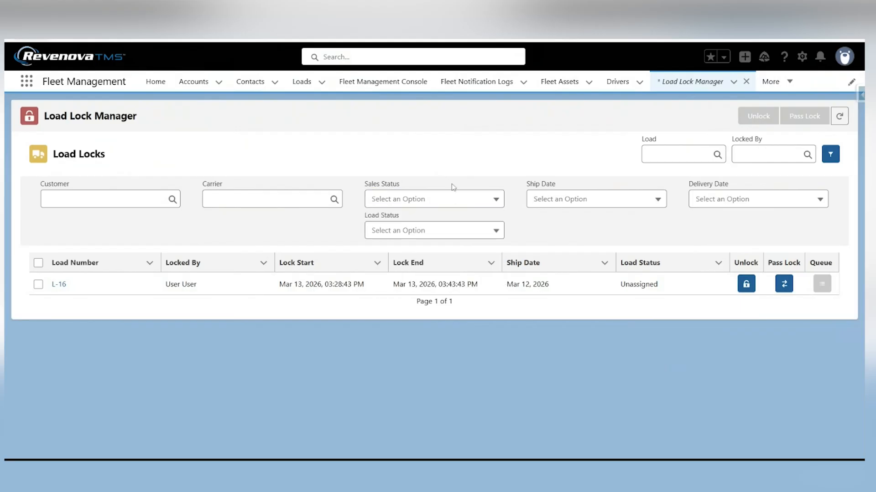
{"action": "left_click", "coordinate": [447, 230]}
{"action": "scroll", "coordinate": [446, 328], "scroll_direction": "down", "scroll_amount": 3}
{"action": "left_click", "coordinate": [541, 139]}
{"action": "left_click", "coordinate": [592, 201]}
{"action": "left_click", "coordinate": [726, 200]}
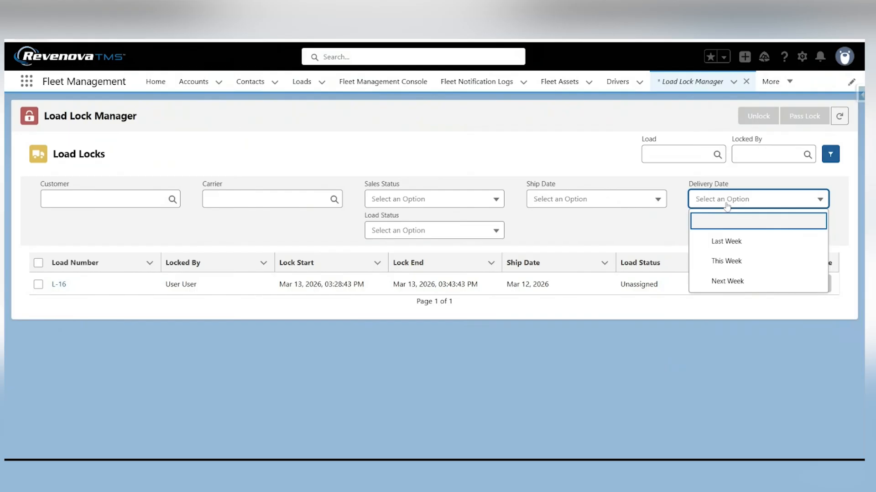
{"action": "left_click", "coordinate": [546, 147]}
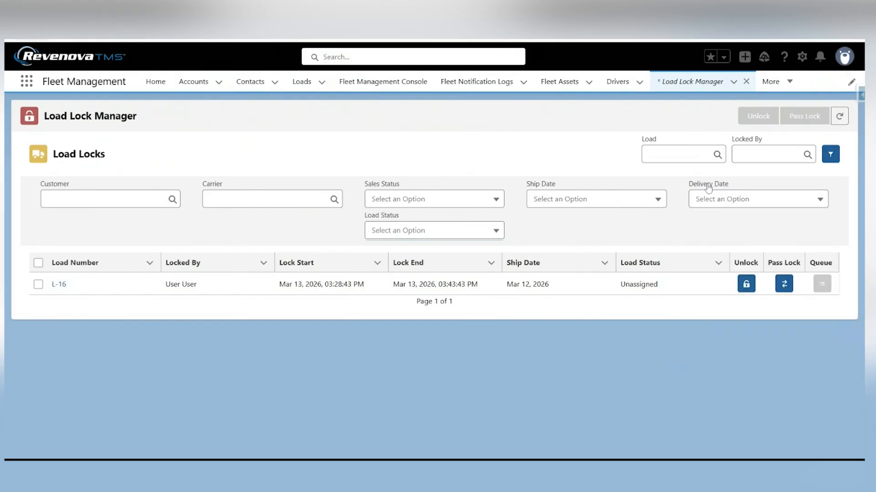
Step: Enter L-16 in the Load filter and choose the current lock holder in the Locked By filter
{"action": "left_click", "coordinate": [675, 154]}
{"action": "type", "text": "L-16"}
{"action": "key", "text": "Tab"}
{"action": "type", "text": "user user"}
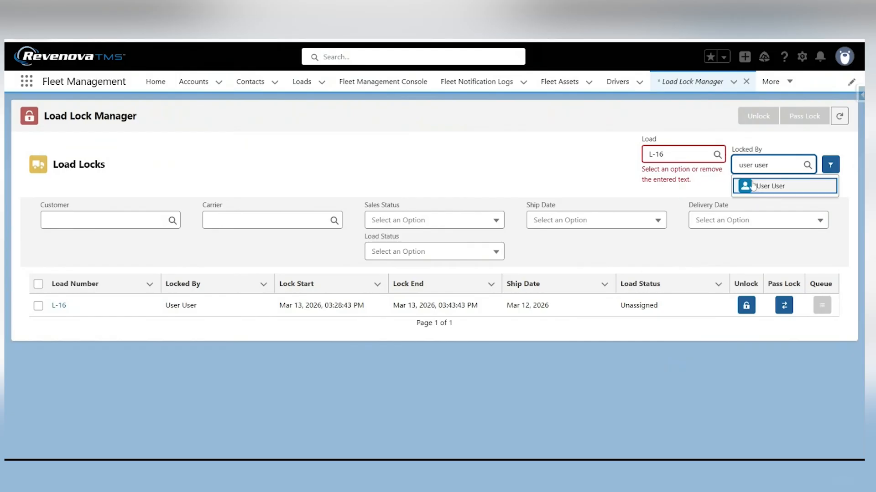
{"action": "left_click", "coordinate": [771, 188]}
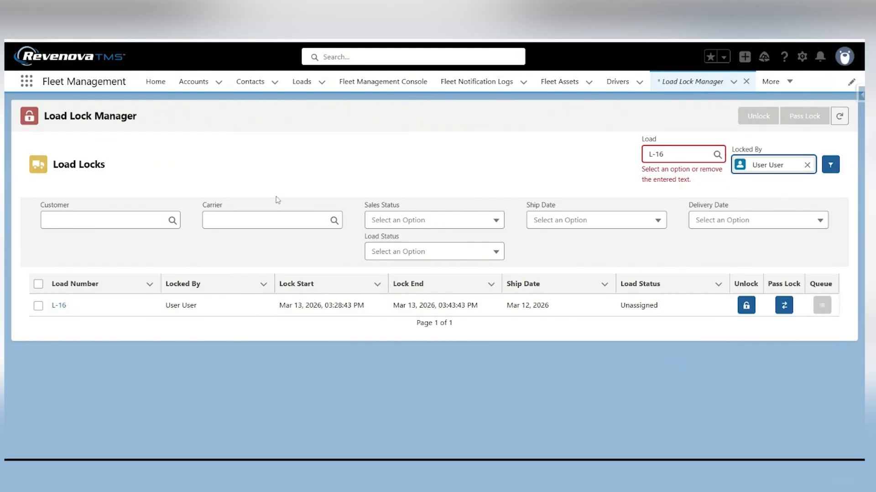
{"action": "left_click", "coordinate": [104, 220]}
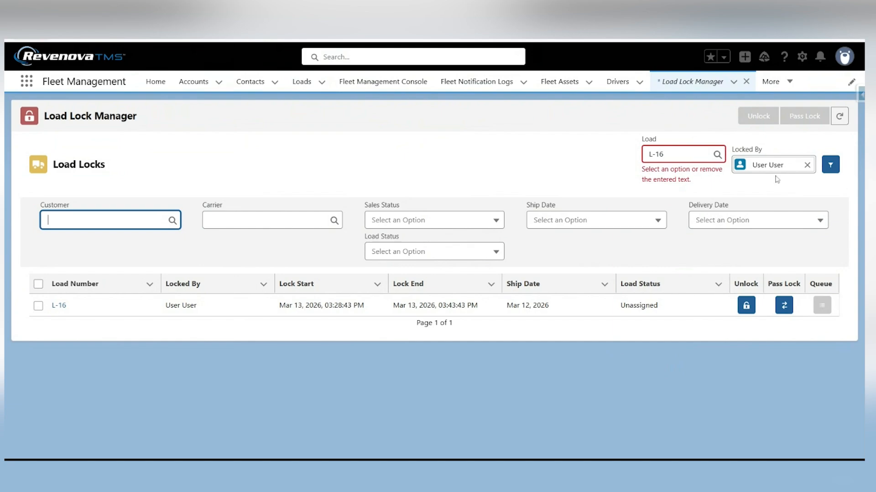
Step: Clear the Load and Locked By filters of the load locks list
{"action": "left_click", "coordinate": [807, 165]}
{"action": "left_click_drag", "start_coordinate": [669, 155], "coordinate": [439, 143]}
{"action": "key", "text": "BackSpace"}
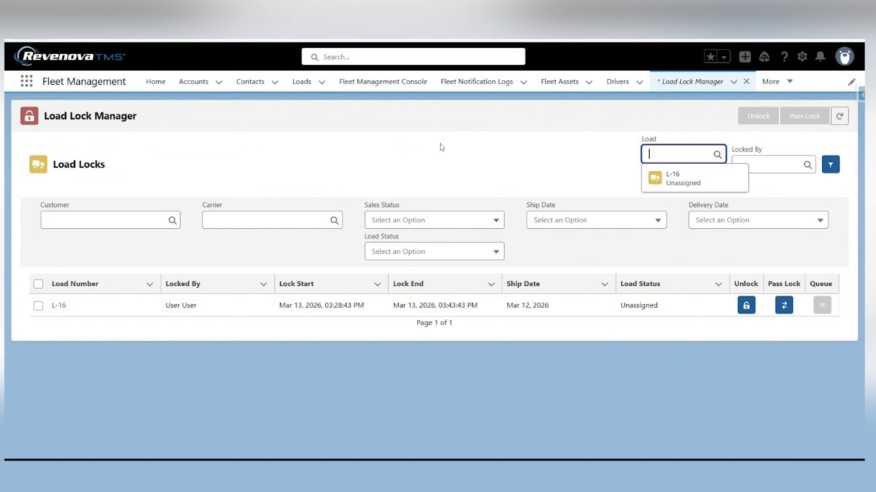
{"action": "left_click", "coordinate": [586, 375]}
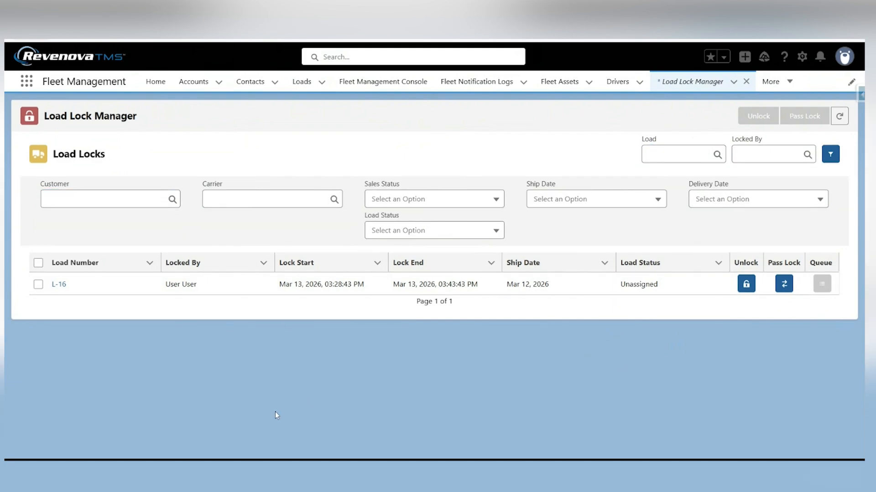
{"action": "left_click", "coordinate": [758, 200]}
{"action": "left_click", "coordinate": [321, 340]}
Step: Select load L-16, pass its lock to the second user, and check the lock's holder and end time
{"action": "left_click", "coordinate": [38, 285]}
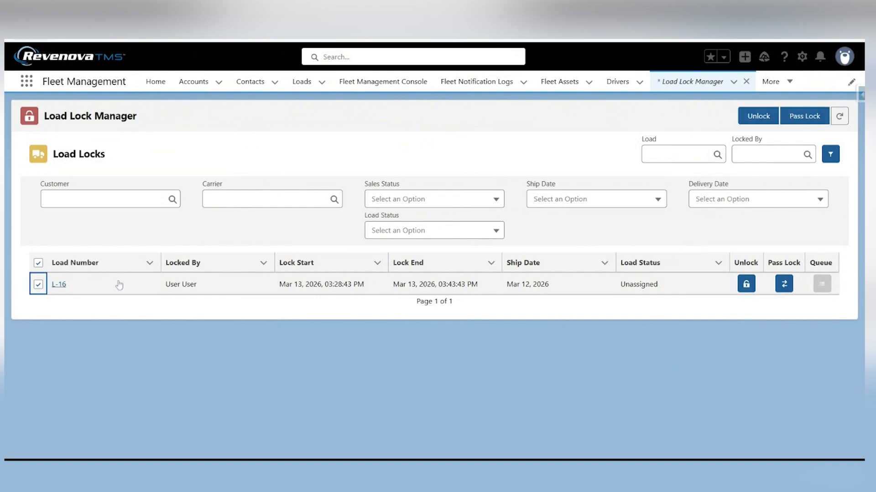
{"action": "left_click", "coordinate": [809, 120]}
{"action": "left_click", "coordinate": [366, 247]}
{"action": "type", "text": "second"}
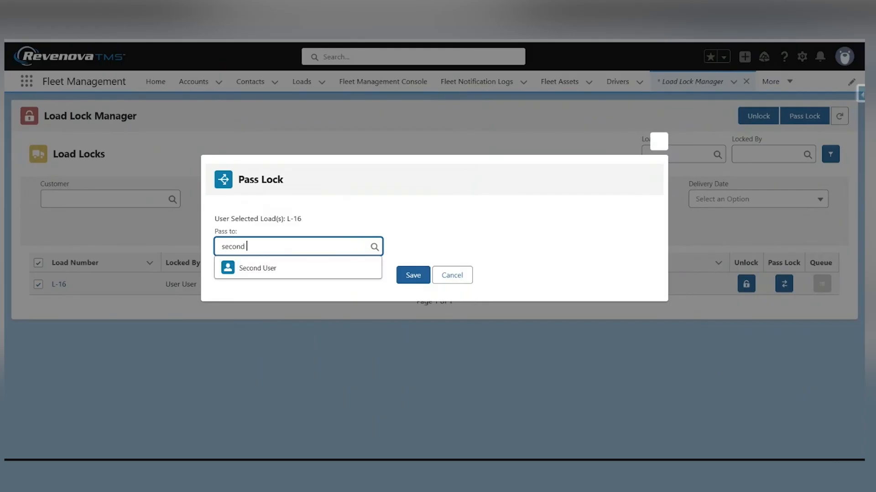
{"action": "left_click", "coordinate": [276, 270]}
{"action": "left_click", "coordinate": [413, 275]}
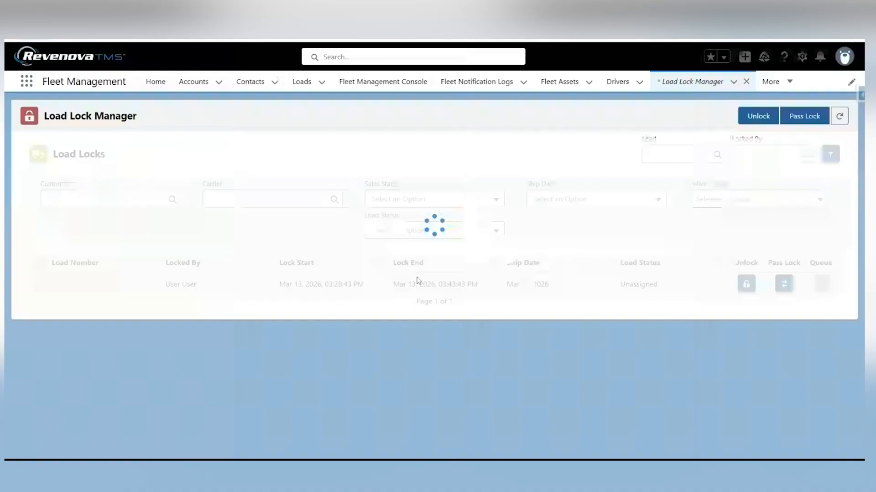
{"action": "left_click_drag", "start_coordinate": [163, 287], "coordinate": [211, 289]}
{"action": "left_click", "coordinate": [214, 322]}
{"action": "left_click", "coordinate": [226, 323]}
{"action": "left_click_drag", "start_coordinate": [392, 286], "coordinate": [479, 286]}
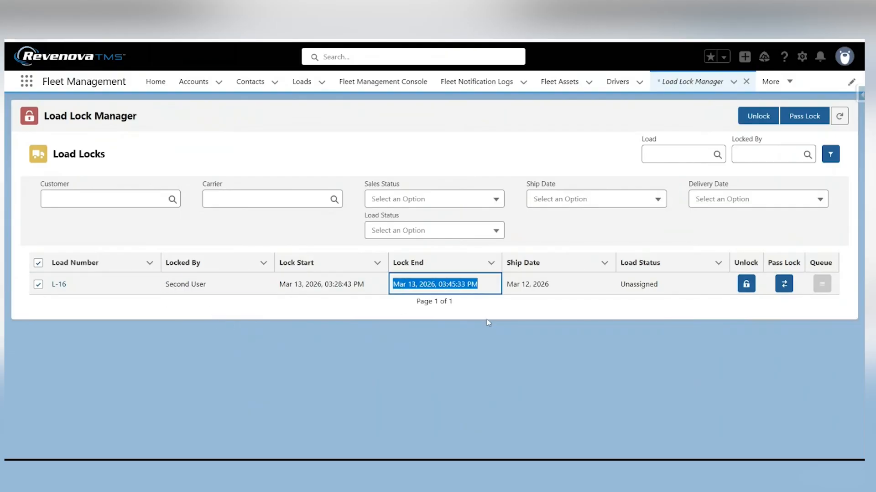
{"action": "left_click", "coordinate": [488, 320]}
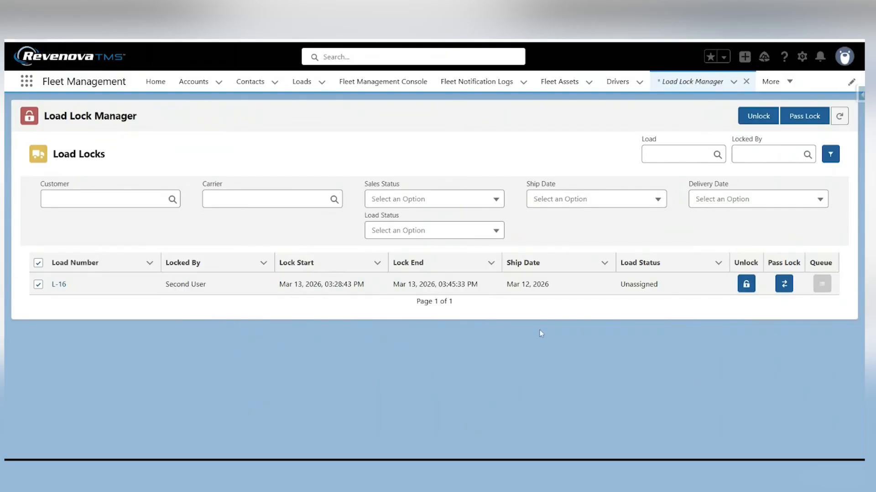
Step: Open and cancel the Pass Lock dialog for load L-16, and unlock the load
{"action": "left_click", "coordinate": [784, 285]}
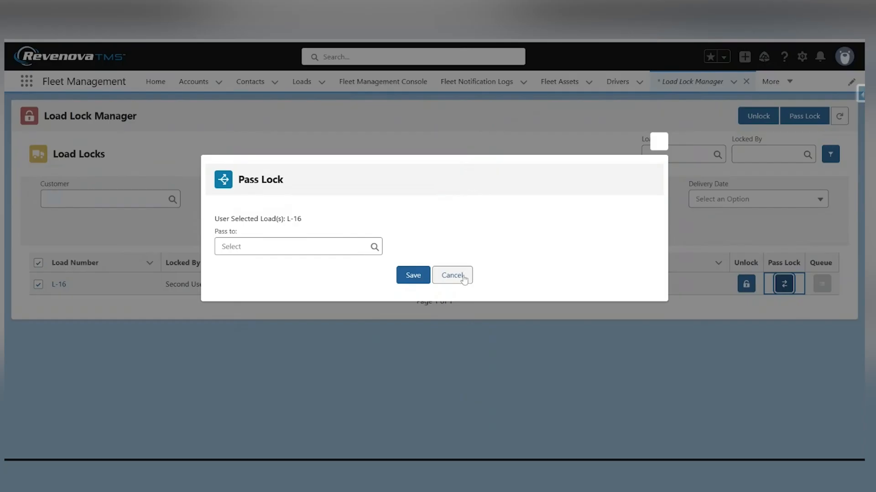
{"action": "left_click", "coordinate": [463, 277]}
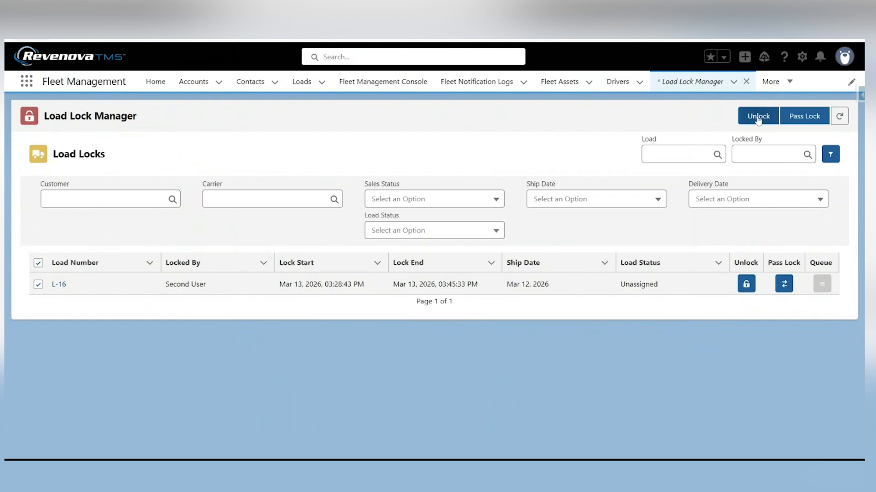
{"action": "left_click", "coordinate": [748, 286]}
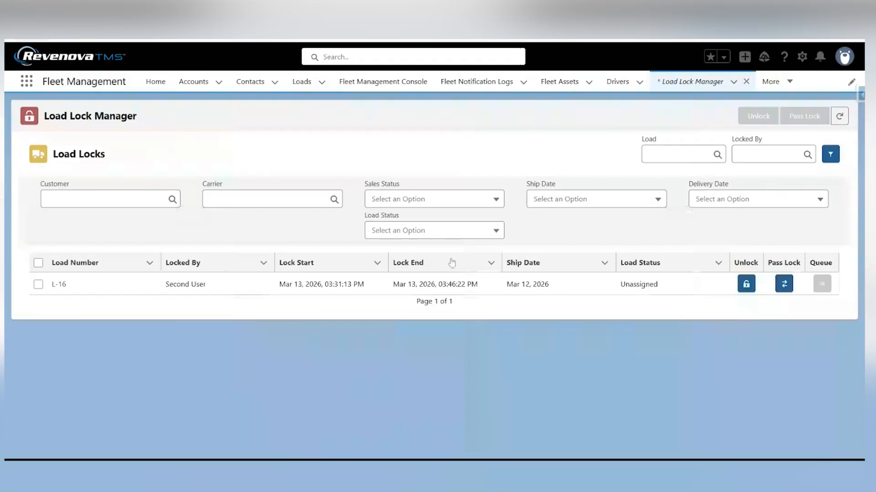
Step: Refresh the load locks, show the queue for load L-16 and pass the lock to the user second in order
{"action": "left_click", "coordinate": [838, 117]}
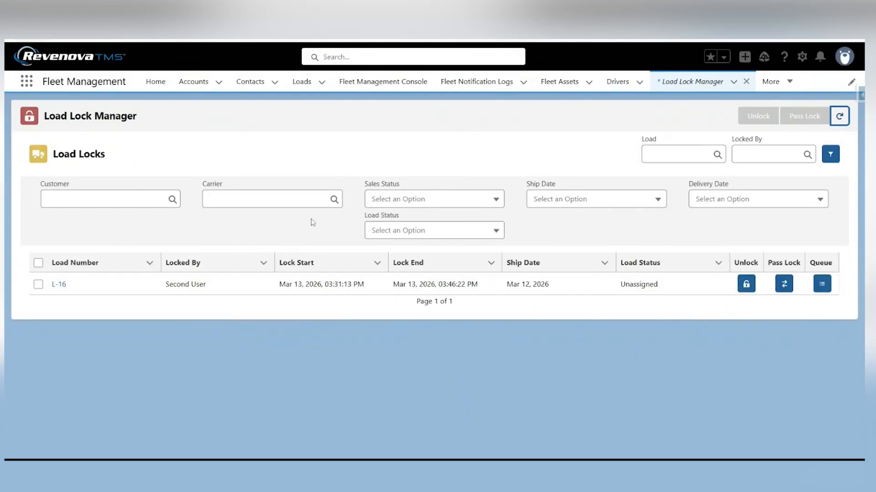
{"action": "left_click", "coordinate": [825, 291]}
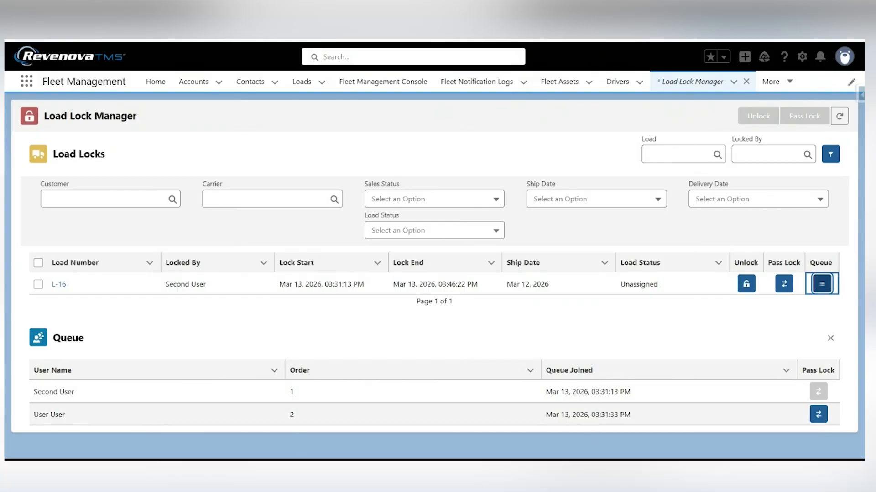
{"action": "left_click", "coordinate": [817, 415]}
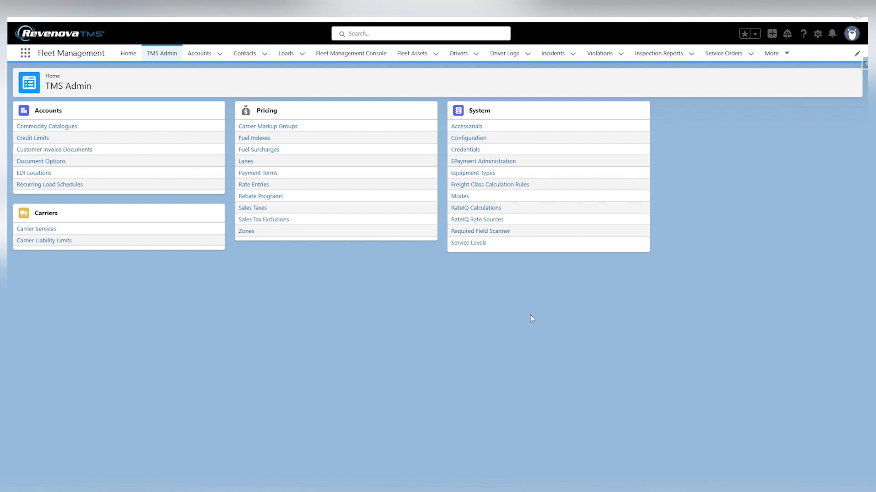
Step: Open the TMS configuration and check the Default MacroPoint Stop Sequencing On setting in the global settings
{"action": "left_click", "coordinate": [474, 142]}
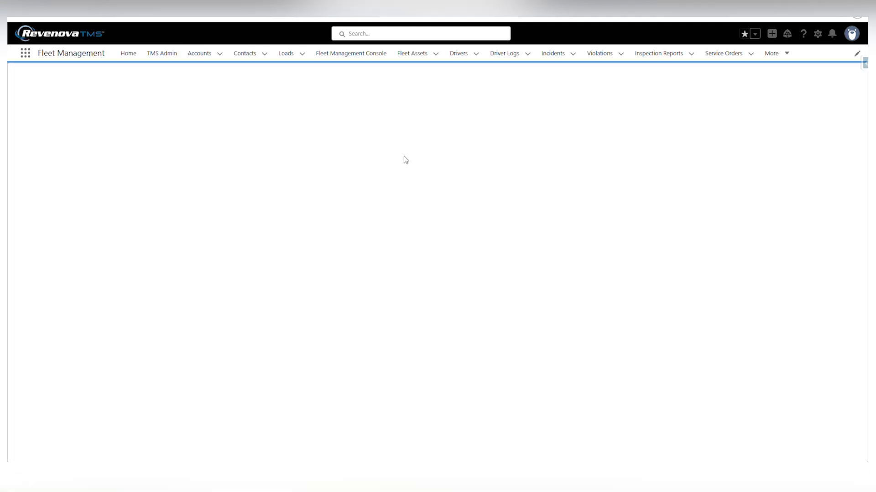
{"action": "scroll", "coordinate": [418, 332], "scroll_direction": "down", "scroll_amount": 15}
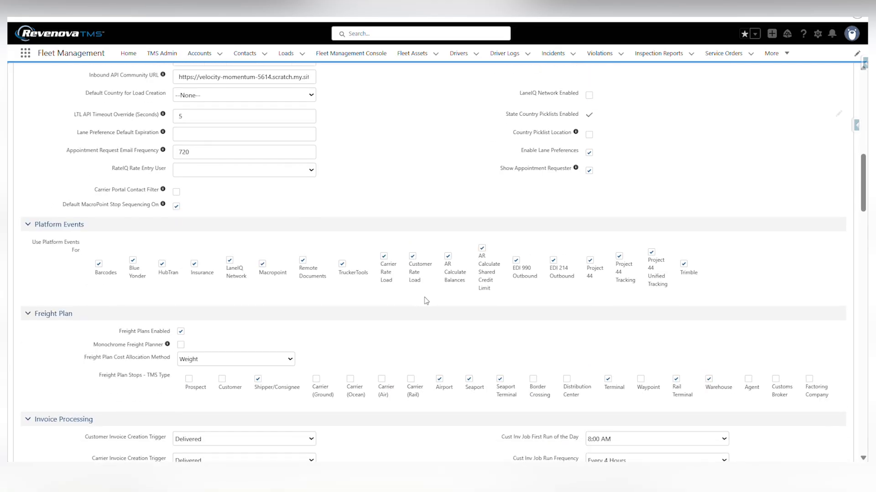
{"action": "left_click_drag", "start_coordinate": [58, 211], "coordinate": [186, 210]}
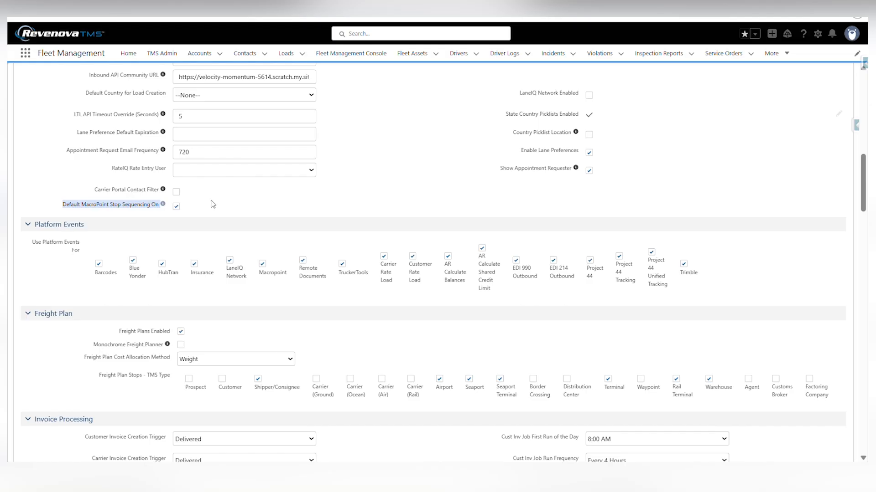
{"action": "scroll", "coordinate": [403, 222], "scroll_direction": "up", "scroll_amount": 15}
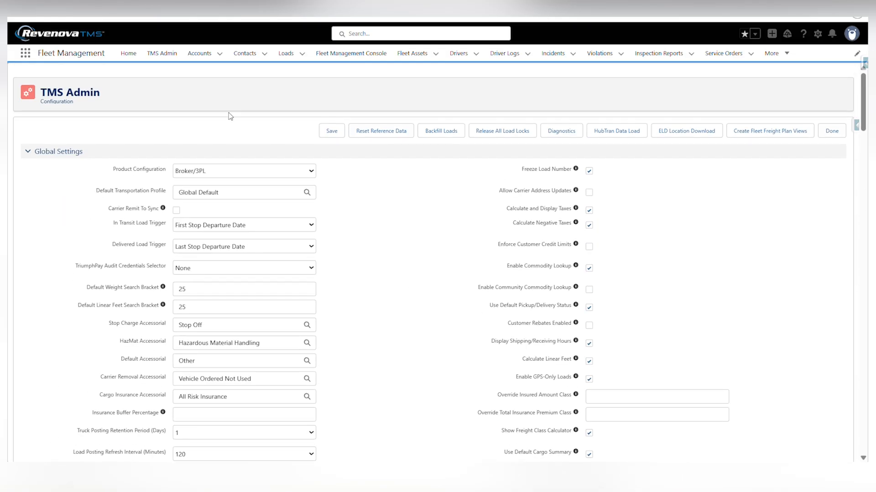
Step: Open load L-63's summary, check MacroPoint Stop Sequencing in its load tracking administration, and close the dialog
{"action": "left_click", "coordinate": [283, 53]}
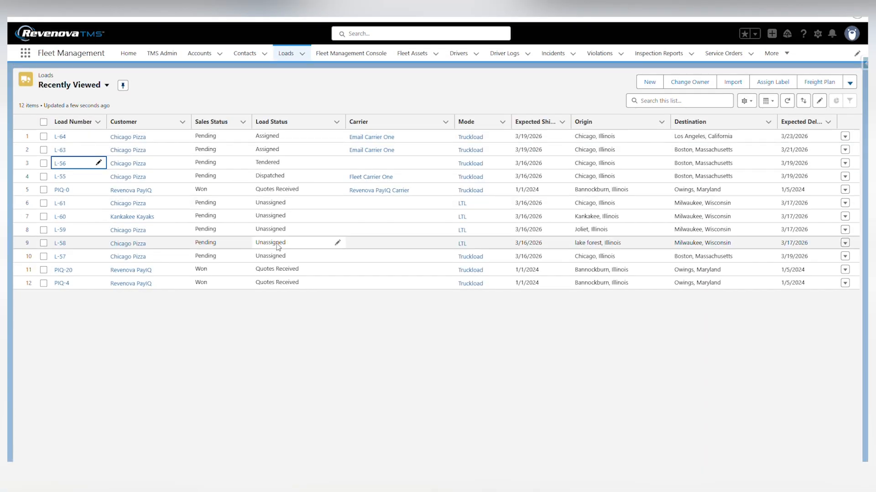
{"action": "left_click", "coordinate": [60, 150]}
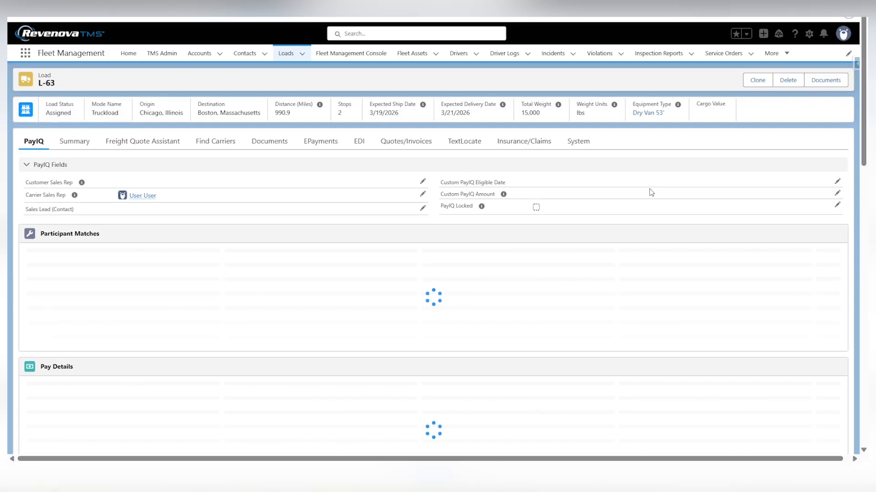
{"action": "left_click", "coordinate": [74, 142]}
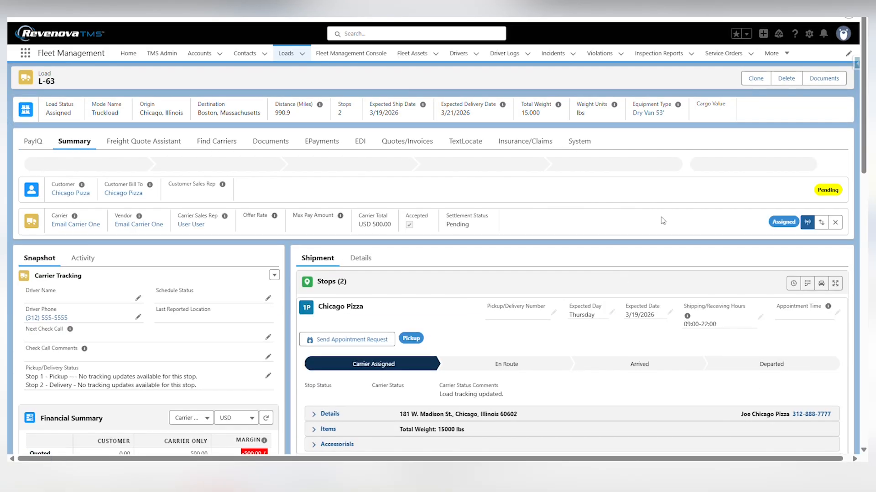
{"action": "left_click", "coordinate": [808, 222]}
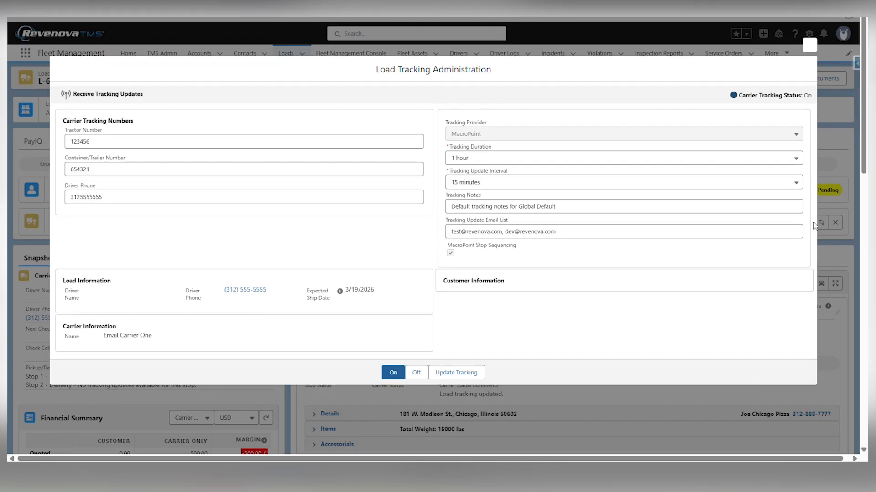
{"action": "left_click_drag", "start_coordinate": [528, 246], "coordinate": [432, 249]}
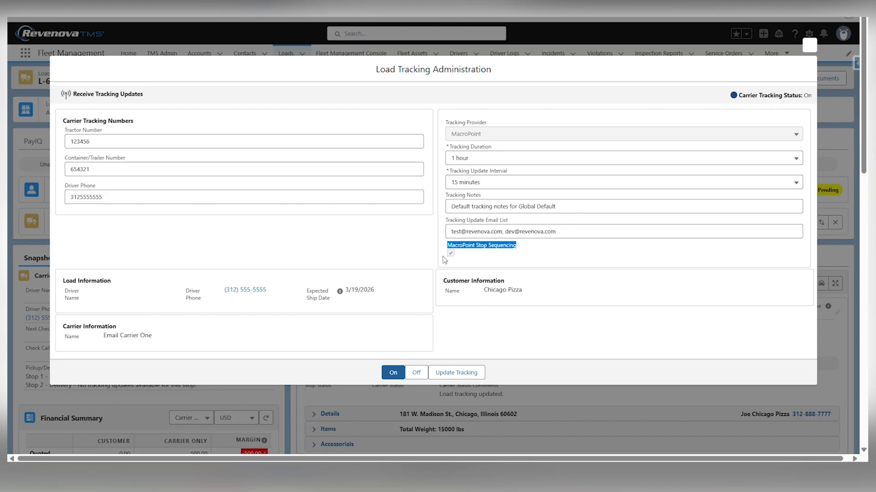
{"action": "left_click", "coordinate": [809, 46]}
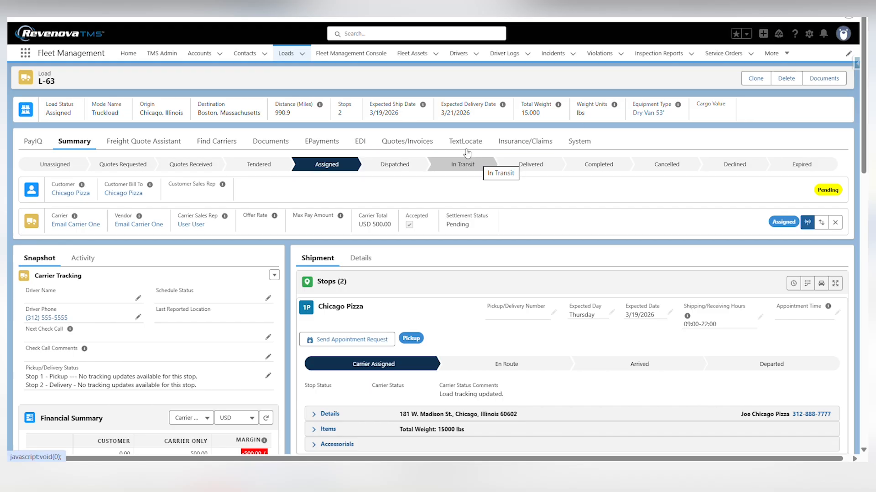
Step: Open load L-64's summary and review its carrier status, route map and load history
{"action": "left_click", "coordinate": [286, 53]}
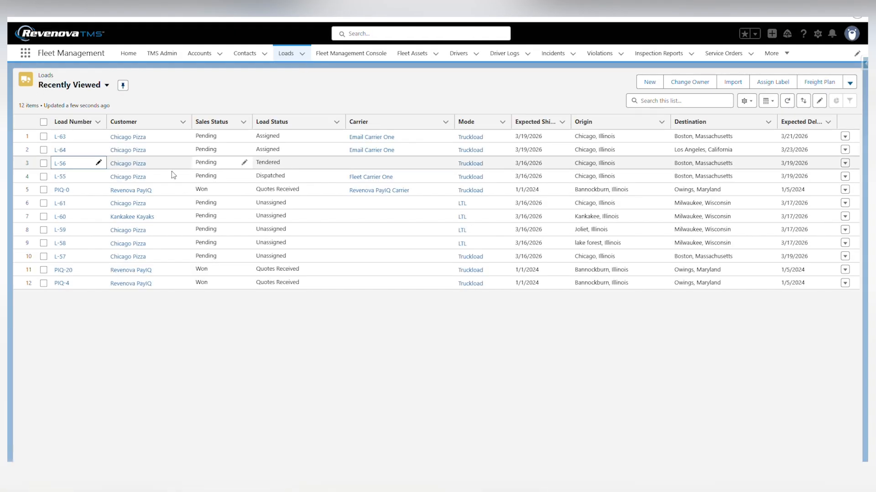
{"action": "left_click", "coordinate": [60, 150]}
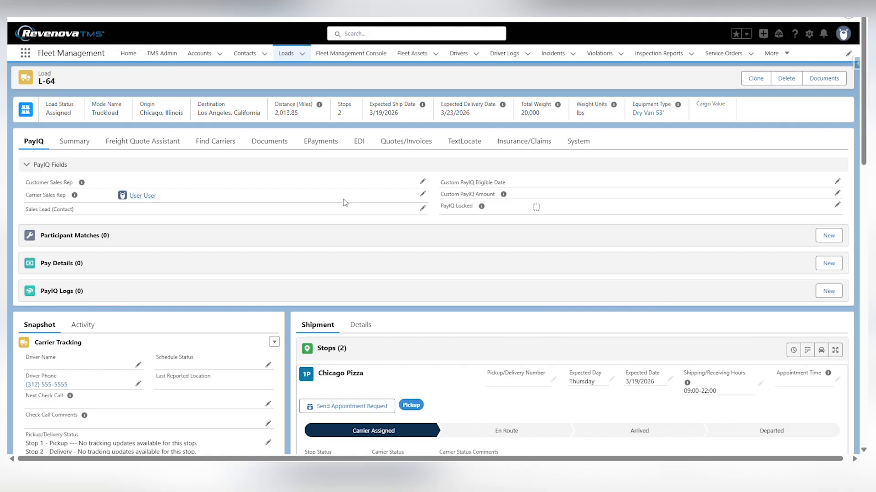
{"action": "left_click", "coordinate": [69, 144]}
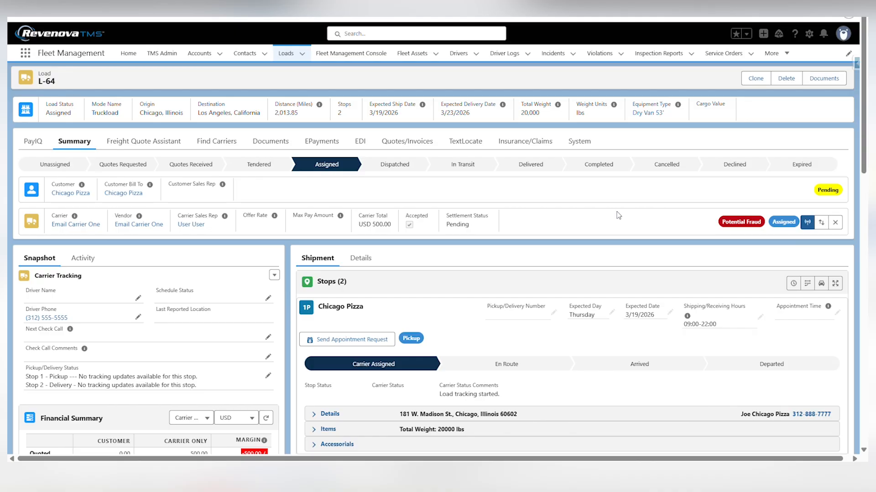
{"action": "scroll", "coordinate": [590, 222], "scroll_direction": "down", "scroll_amount": 6}
{"action": "scroll", "coordinate": [588, 185], "scroll_direction": "down", "scroll_amount": 5}
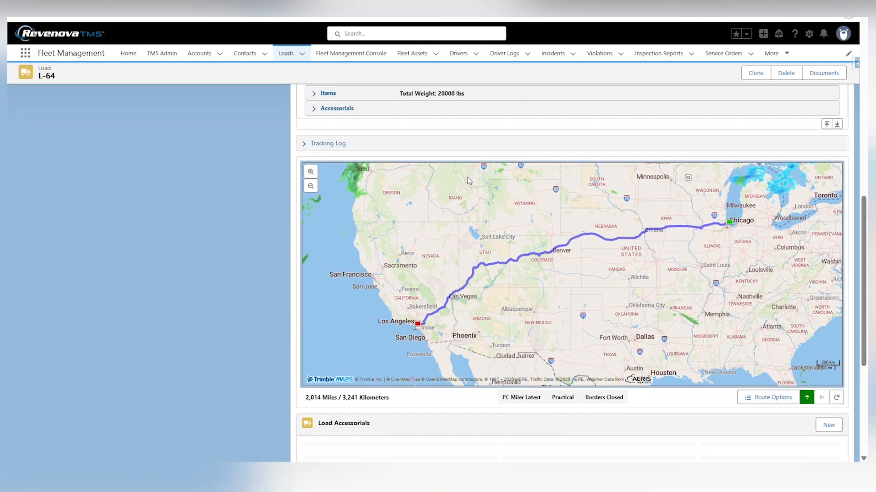
{"action": "scroll", "coordinate": [264, 269], "scroll_direction": "down", "scroll_amount": 3}
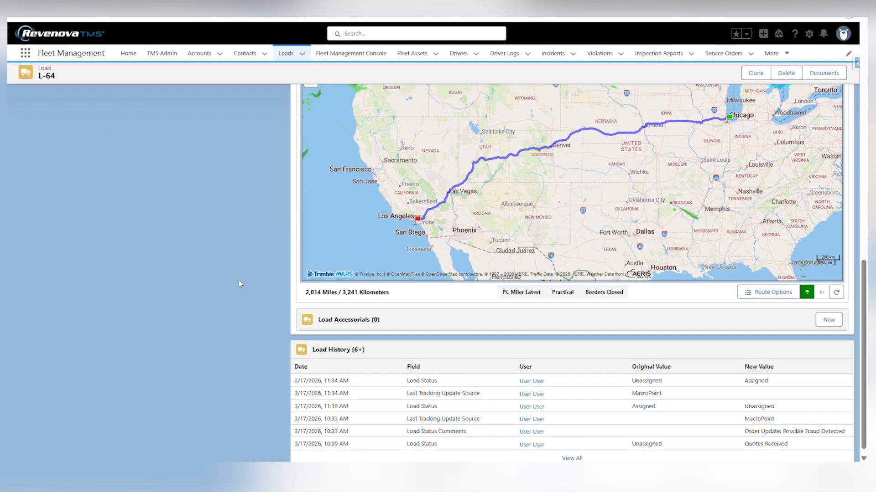
Step: Expand load L-64's tracking log and examine the MacroPoint driver event entry
{"action": "scroll", "coordinate": [239, 280], "scroll_direction": "up", "scroll_amount": 6}
{"action": "left_click", "coordinate": [324, 311]}
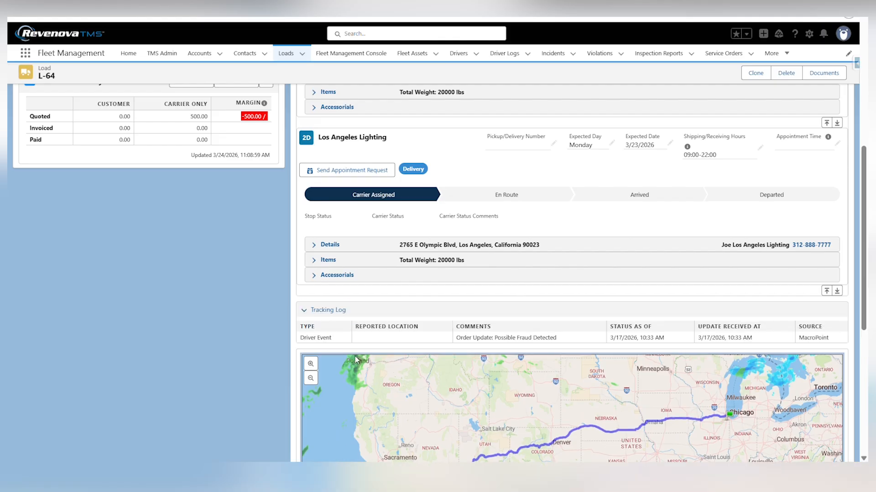
{"action": "left_click_drag", "start_coordinate": [300, 340], "coordinate": [835, 345]}
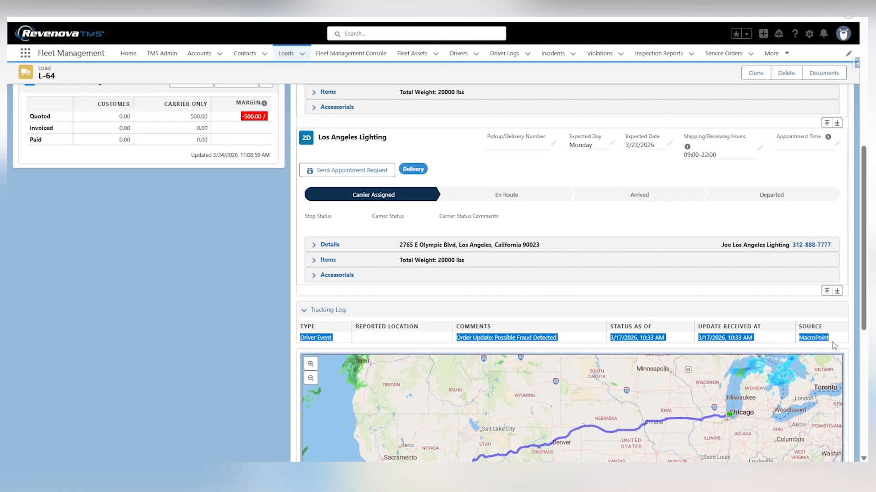
{"action": "left_click", "coordinate": [369, 329]}
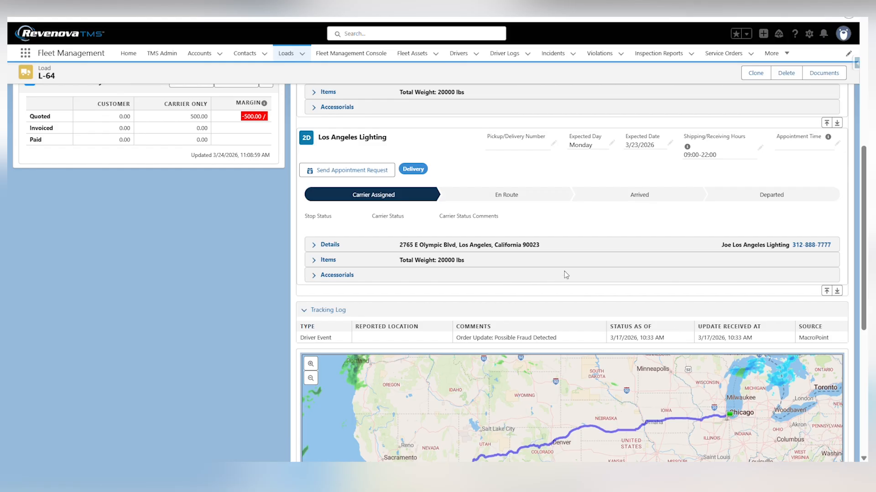
{"action": "scroll", "coordinate": [564, 274], "scroll_direction": "up", "scroll_amount": 4}
{"action": "scroll", "coordinate": [563, 272], "scroll_direction": "down", "scroll_amount": 3}
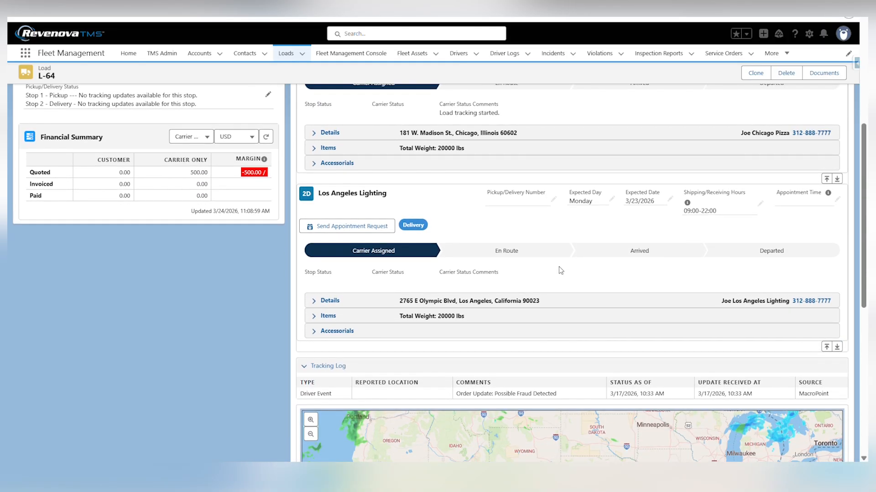
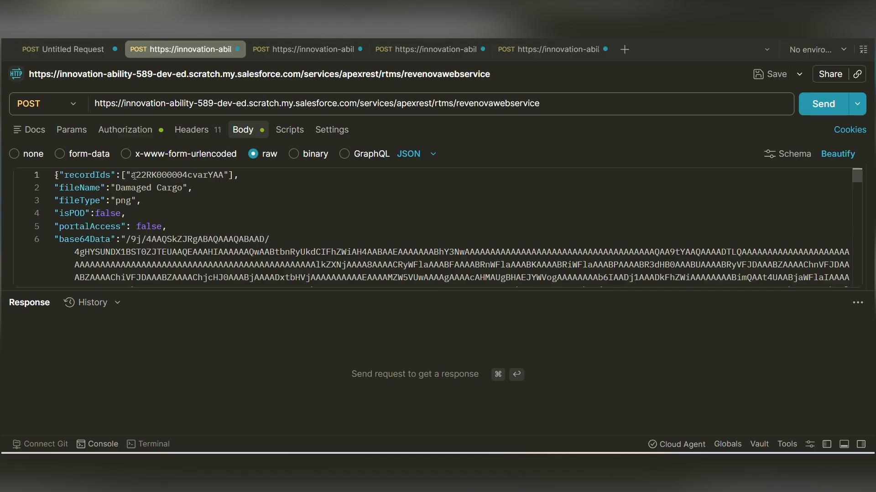
Step: In Postman, review the request's recordIds, fileName, fileType, isPOD and portalAccess fields, and send the Damaged Cargo PNG document to the load
{"action": "left_click_drag", "start_coordinate": [66, 175], "coordinate": [223, 175]}
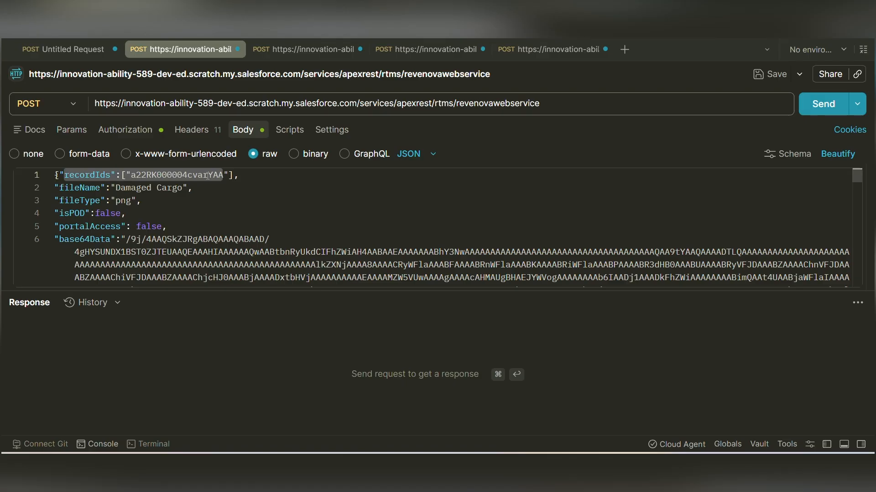
{"action": "left_click_drag", "start_coordinate": [64, 187], "coordinate": [180, 191]}
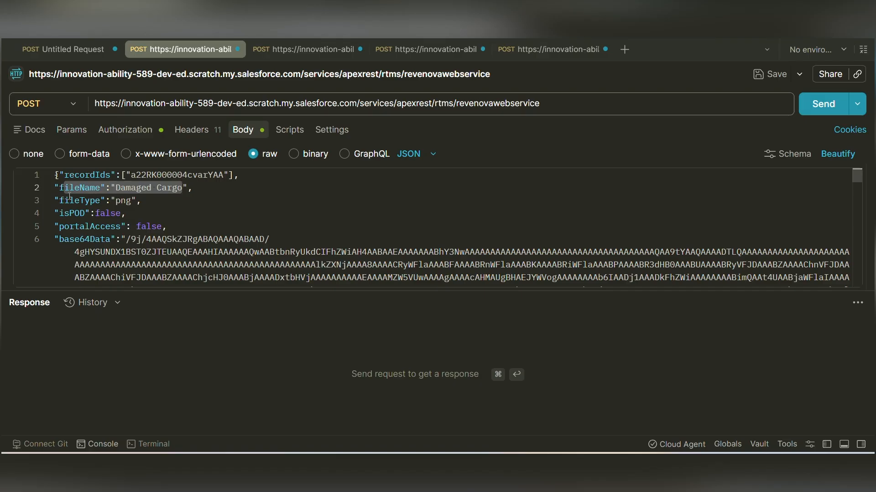
{"action": "left_click_drag", "start_coordinate": [61, 200], "coordinate": [131, 201]}
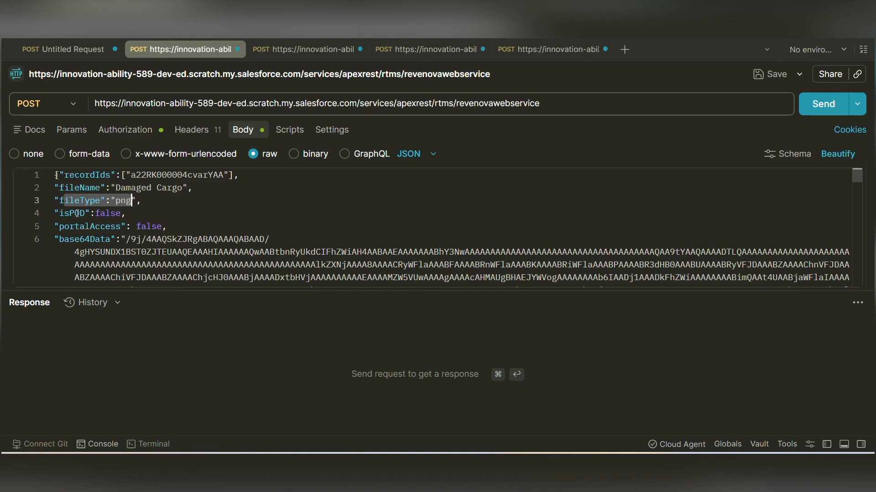
{"action": "left_click_drag", "start_coordinate": [64, 214], "coordinate": [120, 213]}
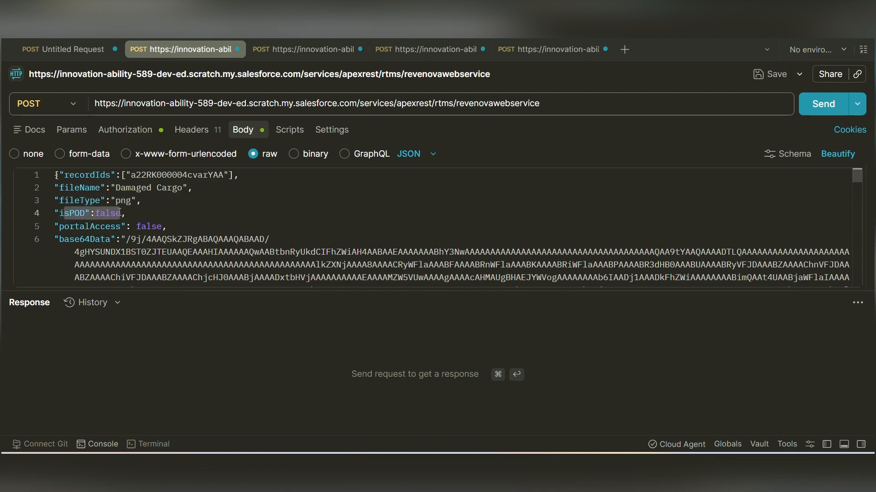
{"action": "left_click", "coordinate": [81, 225]}
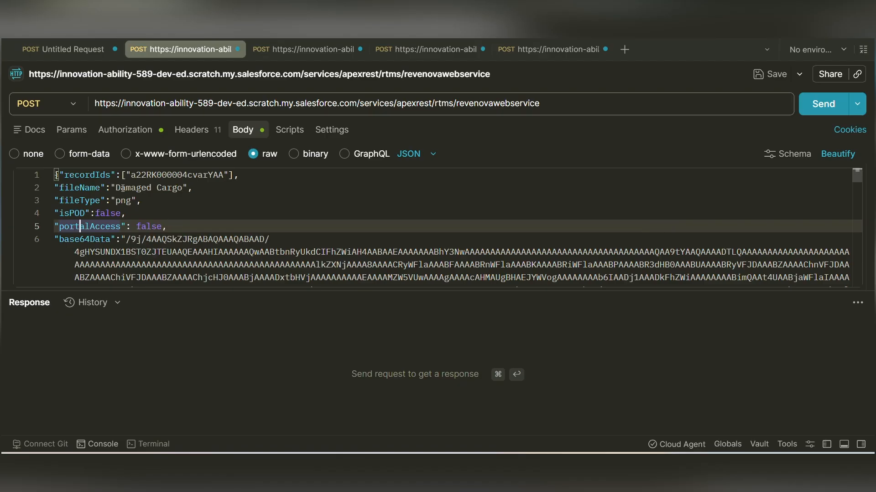
{"action": "left_click", "coordinate": [815, 104]}
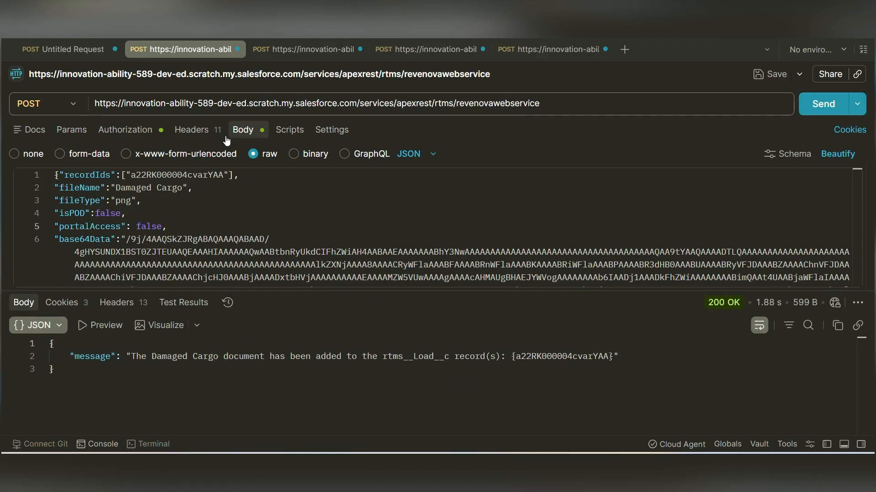
Step: Send the prepared POST requests for the Email exam auth PDF, the Delivery AAA PNG proof of delivery and the License PDF
{"action": "left_click", "coordinate": [279, 50]}
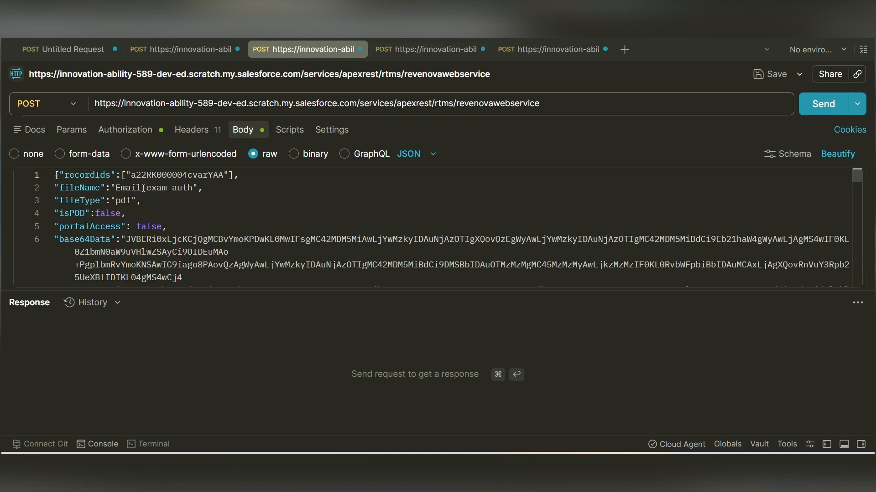
{"action": "left_click", "coordinate": [812, 108]}
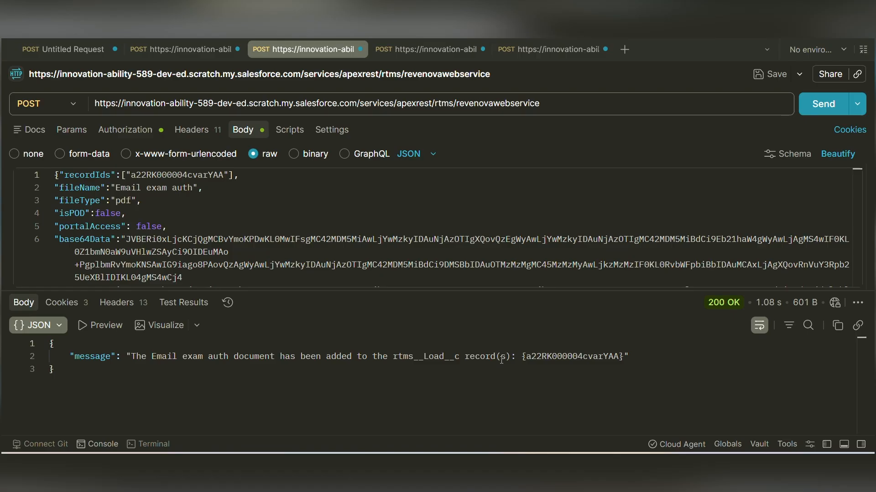
{"action": "left_click", "coordinate": [422, 50]}
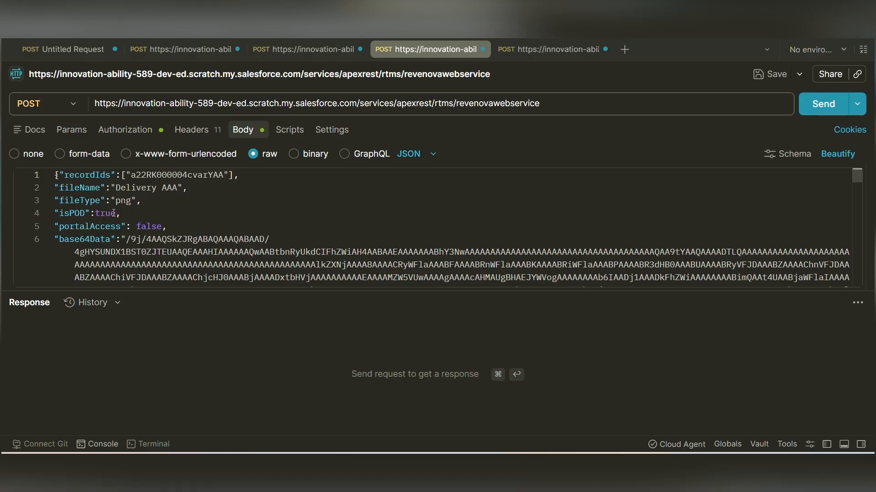
{"action": "left_click", "coordinate": [815, 105]}
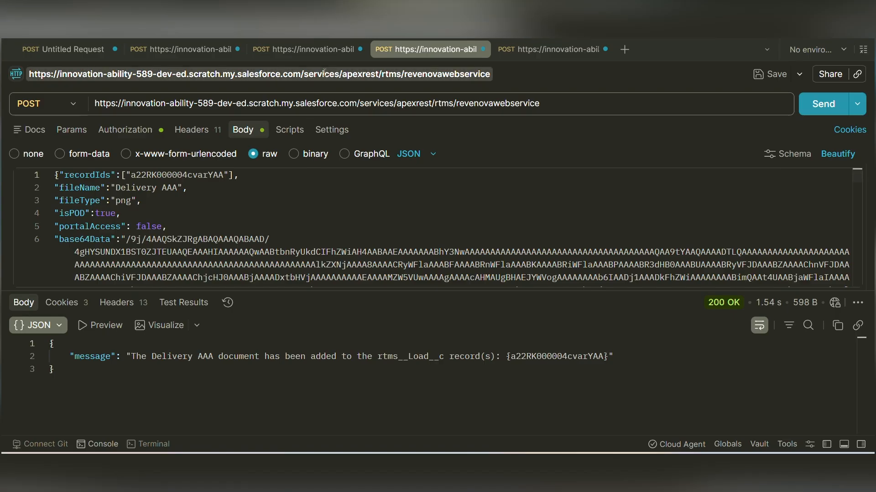
{"action": "left_click", "coordinate": [547, 50]}
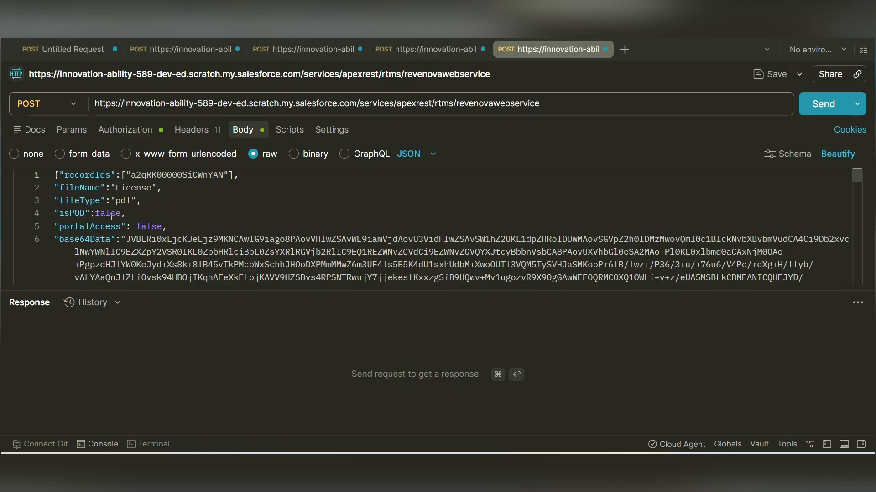
{"action": "left_click", "coordinate": [816, 107]}
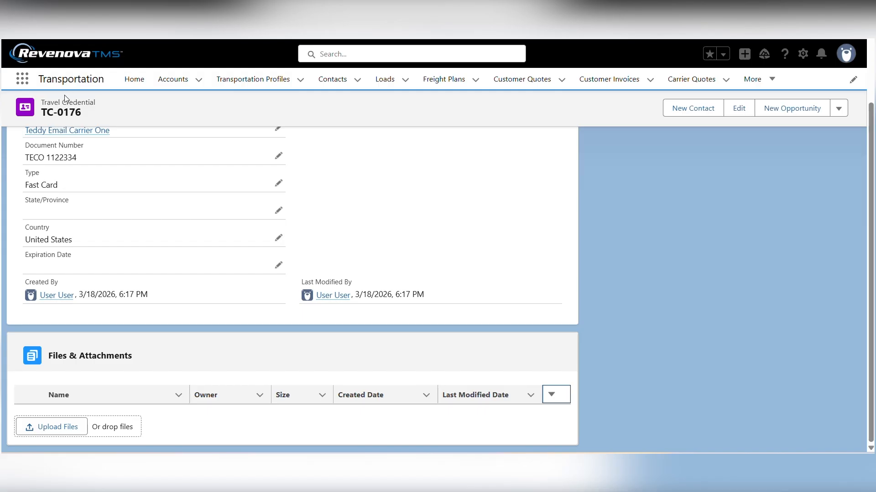
Step: Refresh the travel credential record in Revenova TMS and preview License-01.pdf from its files and attachments
{"action": "key", "text": "F5"}
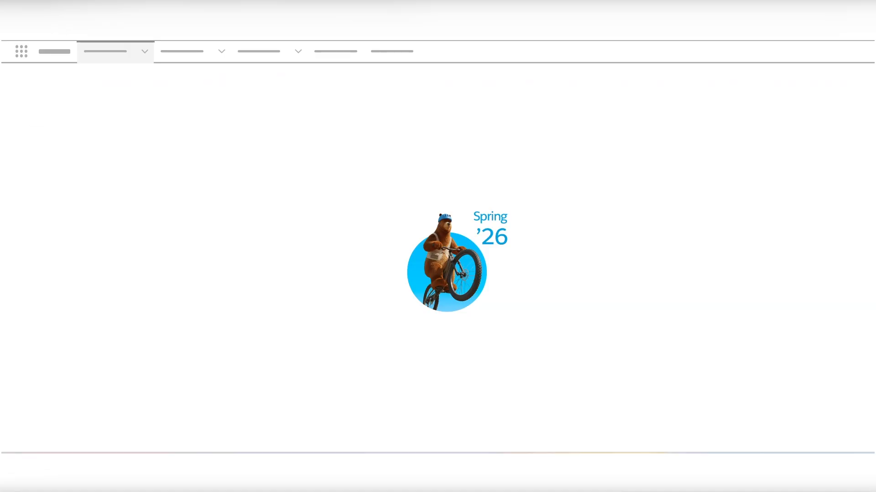
{"action": "scroll", "coordinate": [397, 264], "scroll_direction": "down", "scroll_amount": 3}
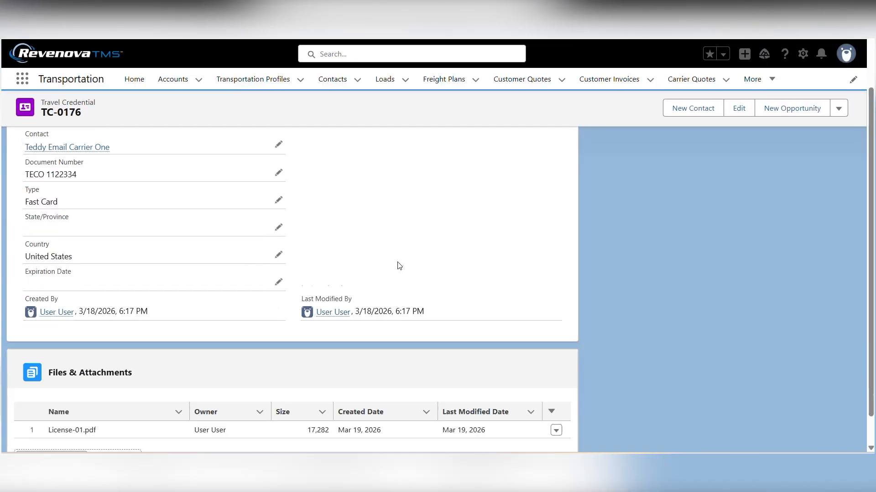
{"action": "left_click", "coordinate": [556, 404]}
{"action": "left_click", "coordinate": [521, 410]}
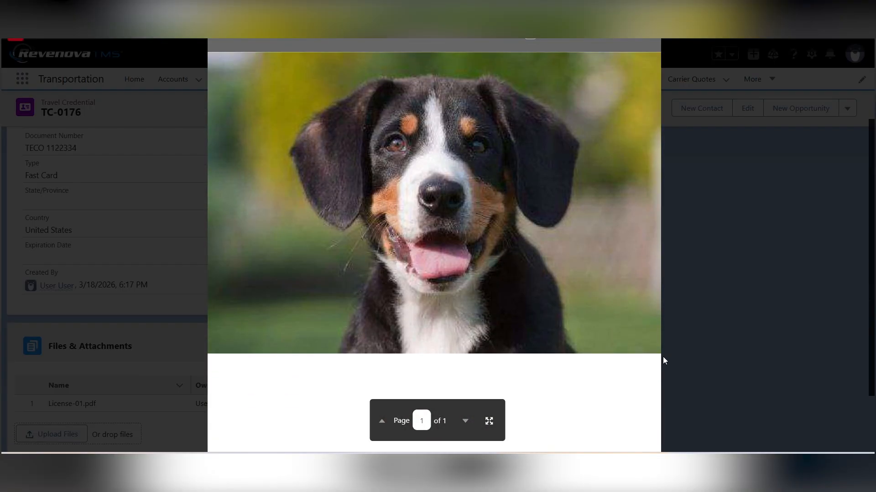
Step: Close the license preview, refresh load L-20's document files, and preview Damaged Cargo-01.png
{"action": "left_click", "coordinate": [663, 357]}
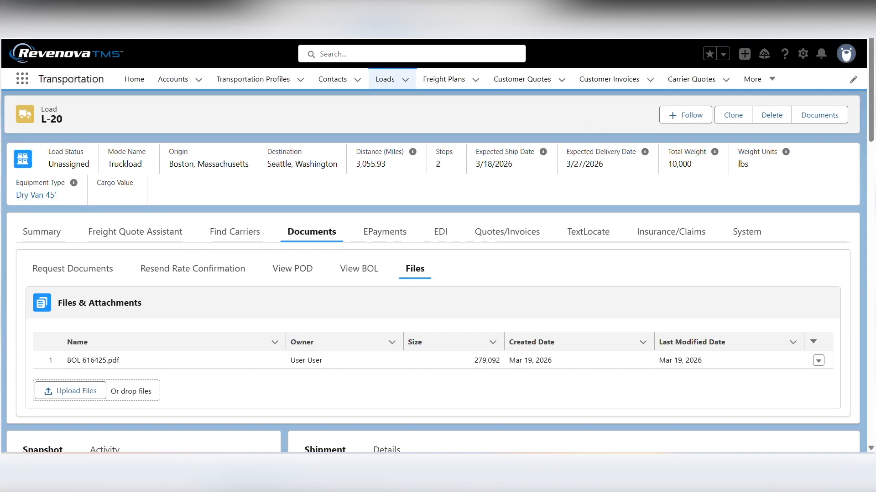
{"action": "key", "text": "F5"}
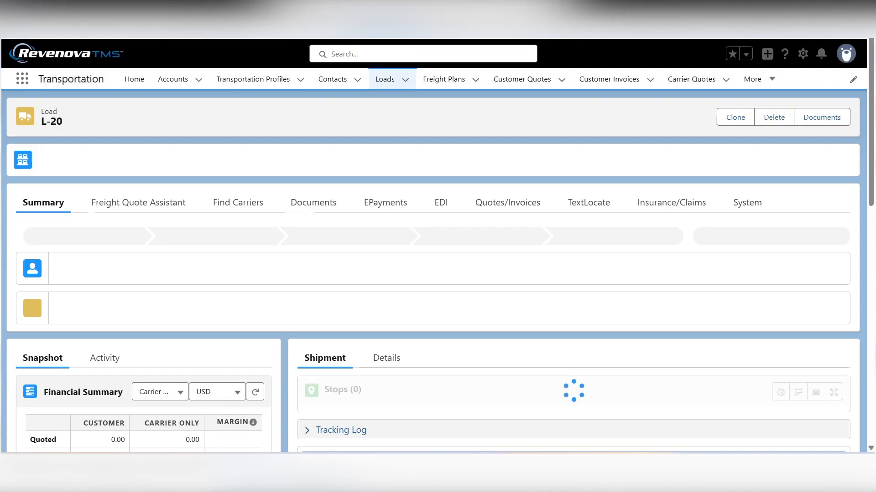
{"action": "left_click", "coordinate": [327, 232]}
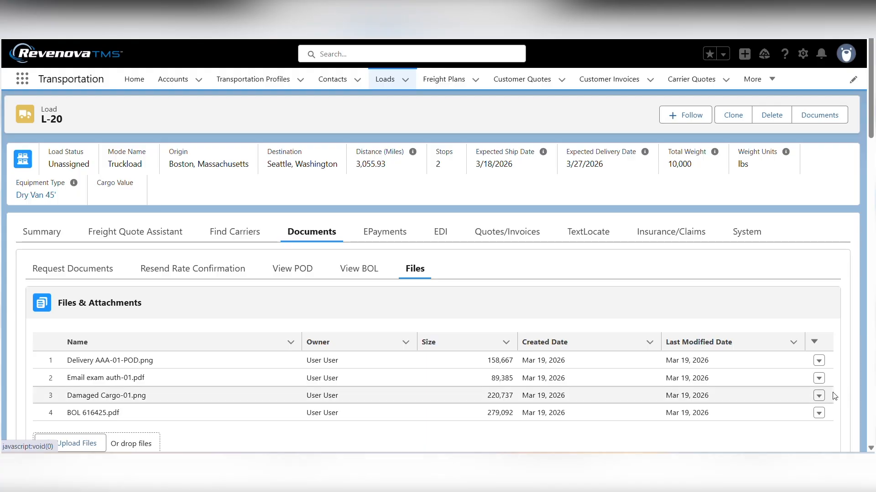
{"action": "left_click", "coordinate": [818, 395]}
{"action": "left_click", "coordinate": [794, 388]}
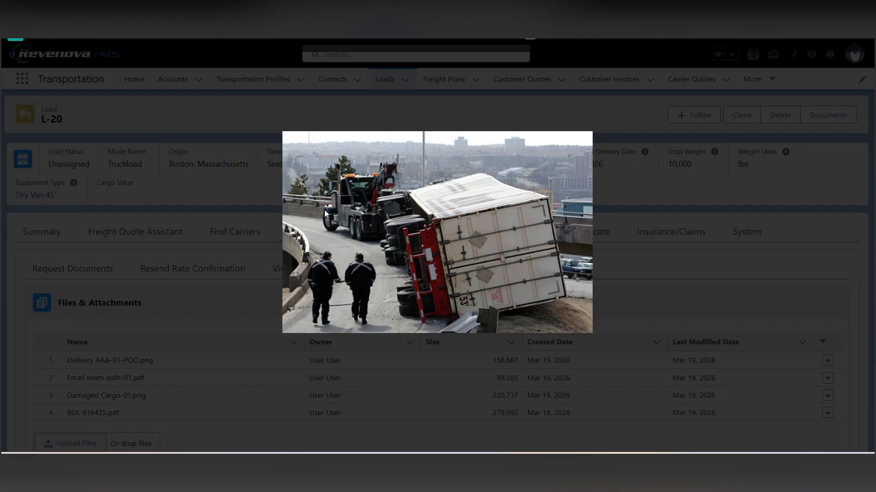
{"action": "left_click", "coordinate": [849, 40]}
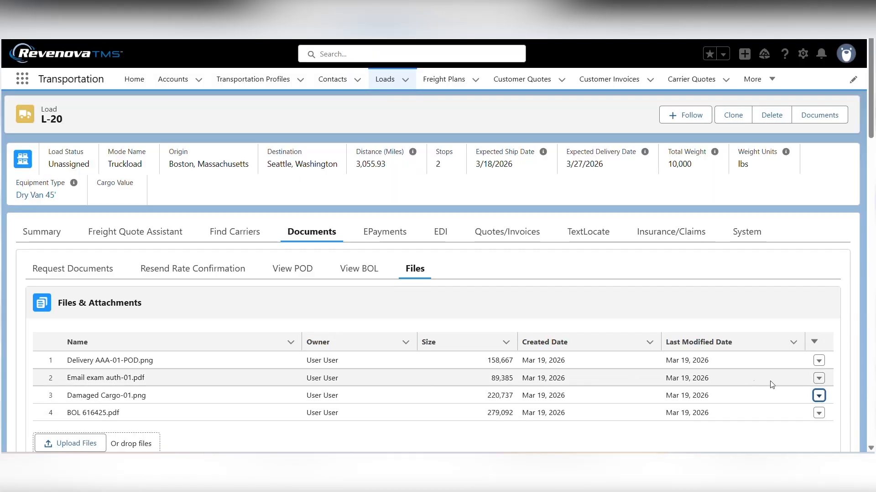
Step: Preview Email exam auth-01.pdf and Delivery AAA-01-POD.png from load L-20's files, closing each preview
{"action": "left_click", "coordinate": [819, 380]}
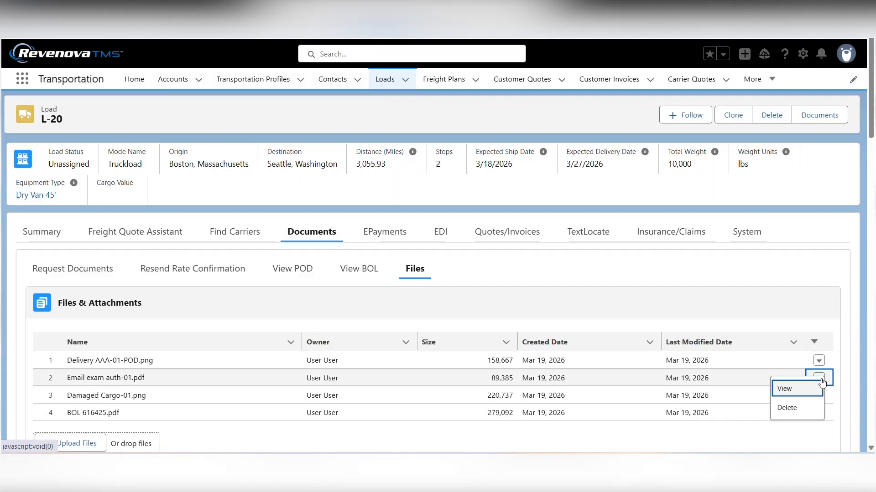
{"action": "left_click", "coordinate": [790, 389]}
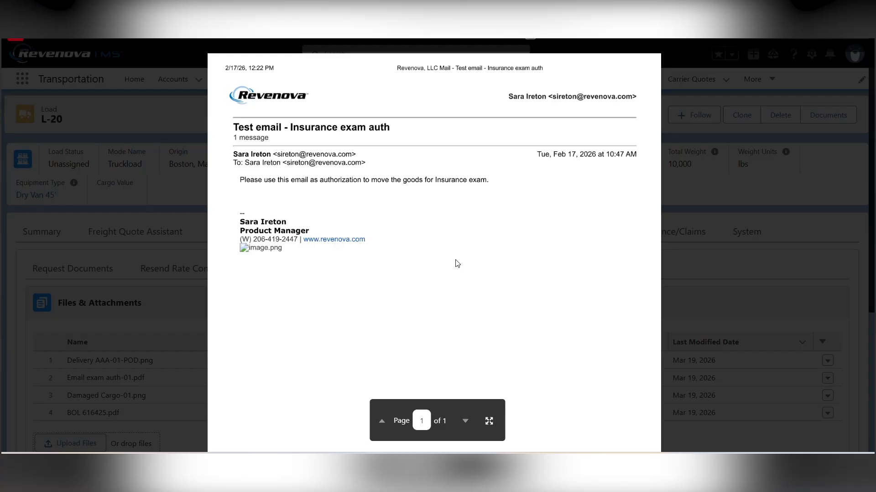
{"action": "left_click", "coordinate": [856, 43]}
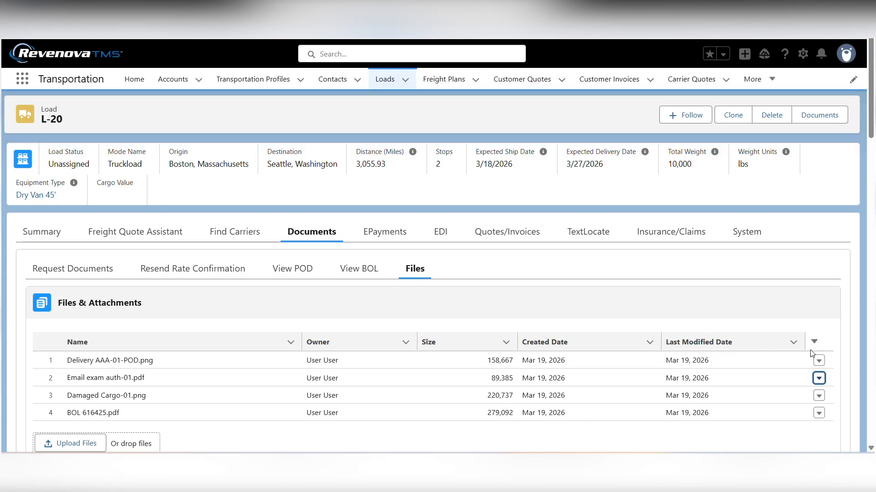
{"action": "left_click", "coordinate": [819, 360]}
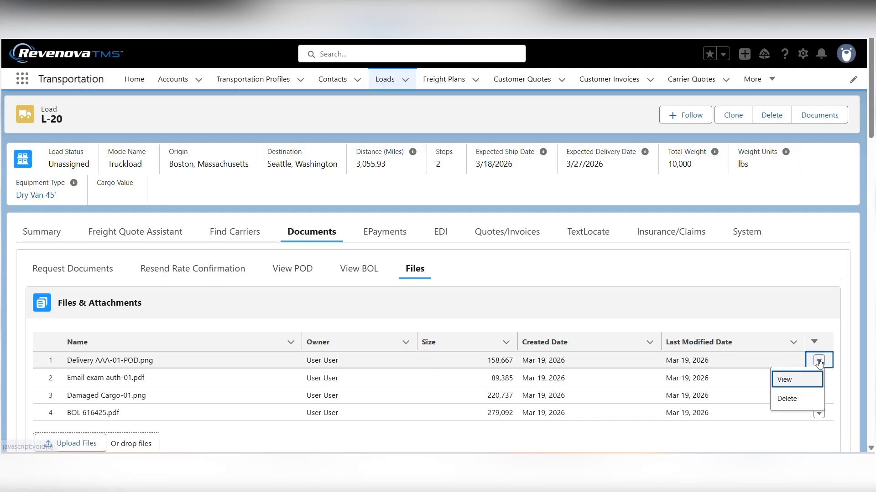
{"action": "left_click", "coordinate": [799, 380]}
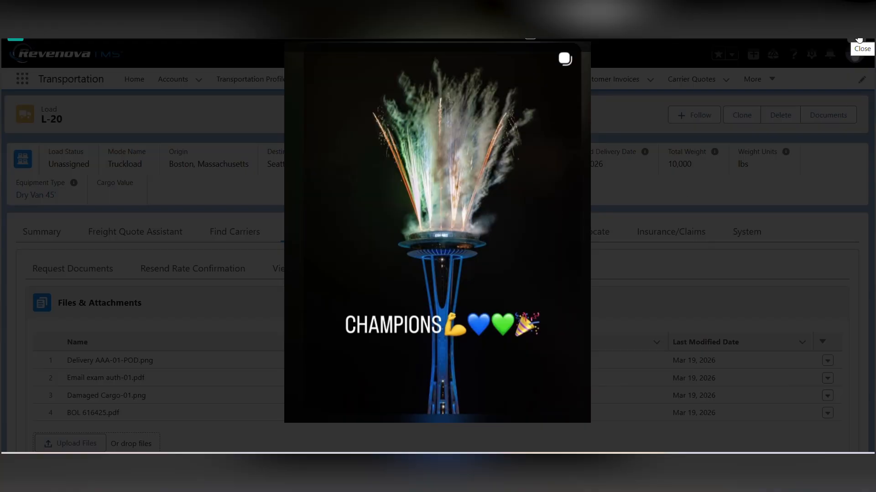
{"action": "left_click", "coordinate": [858, 39]}
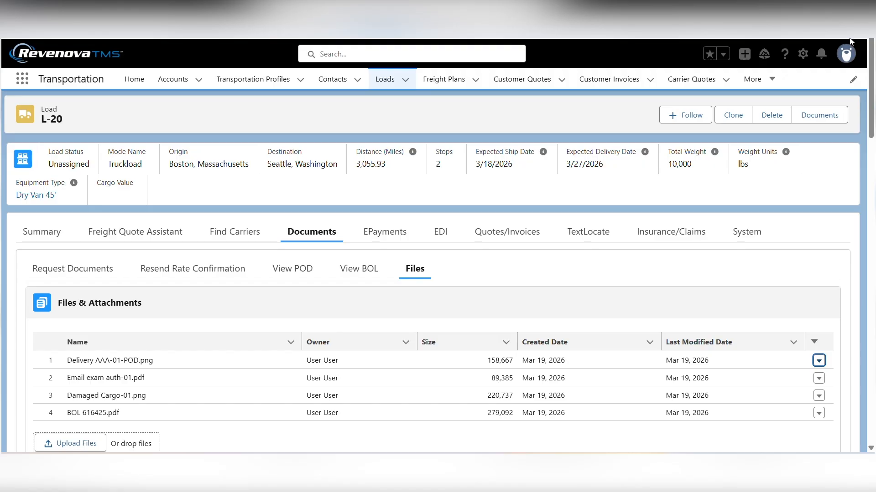